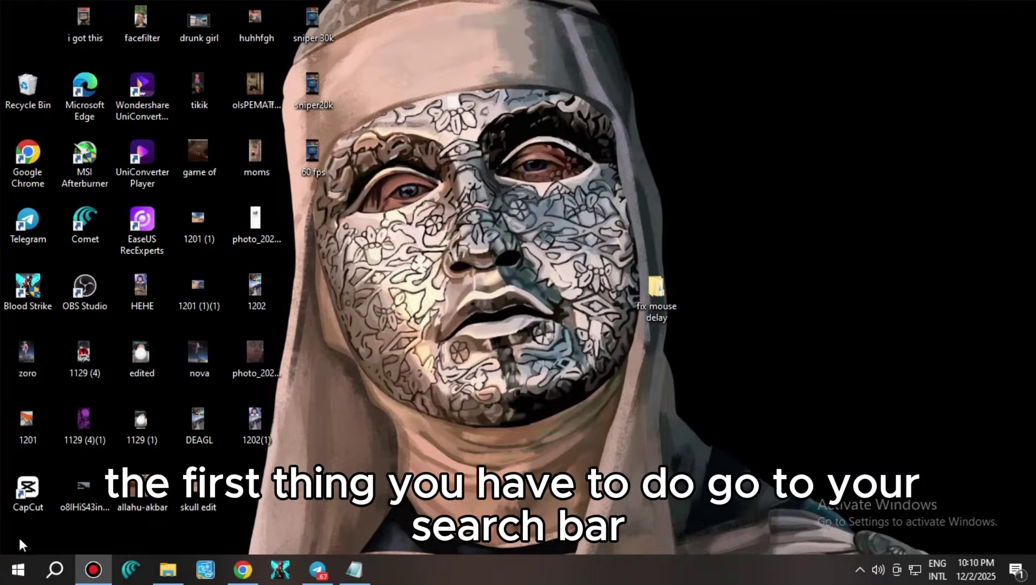
- Open the Windows mouse settings and bring up the additional mouse options
key(super)
text(mouse)
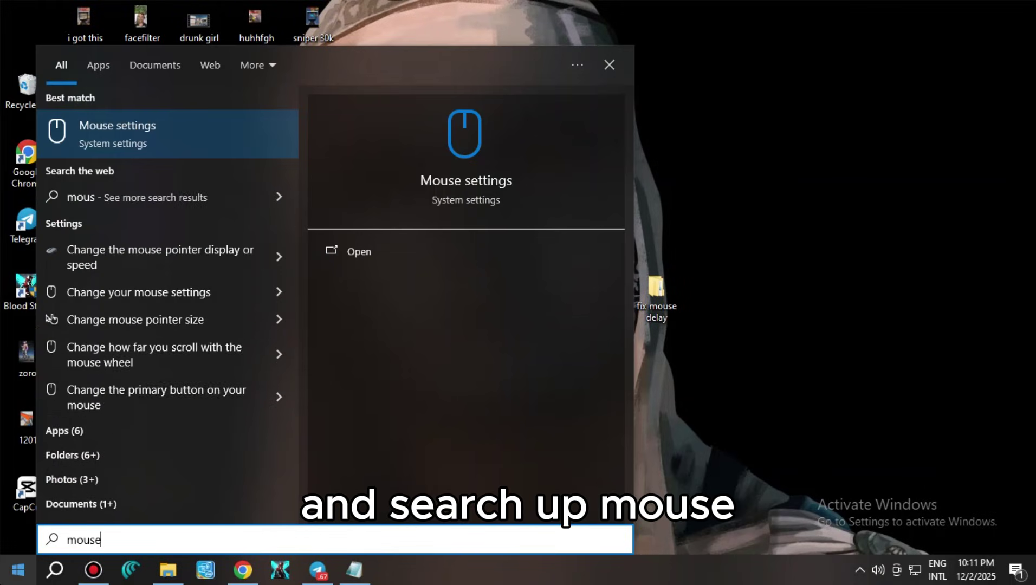
click(229, 130)
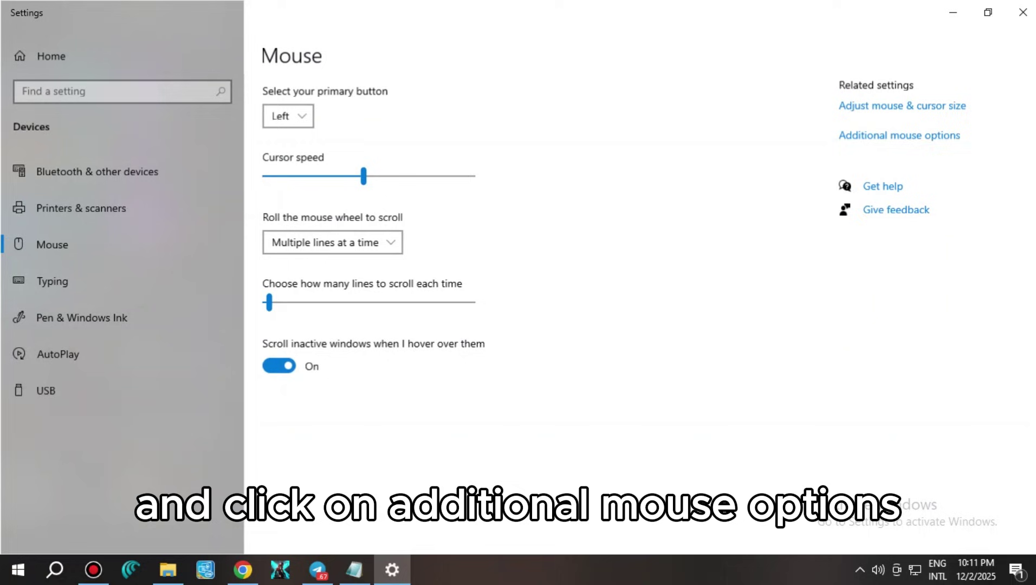
click(902, 142)
drag(188, 72, 577, 50)
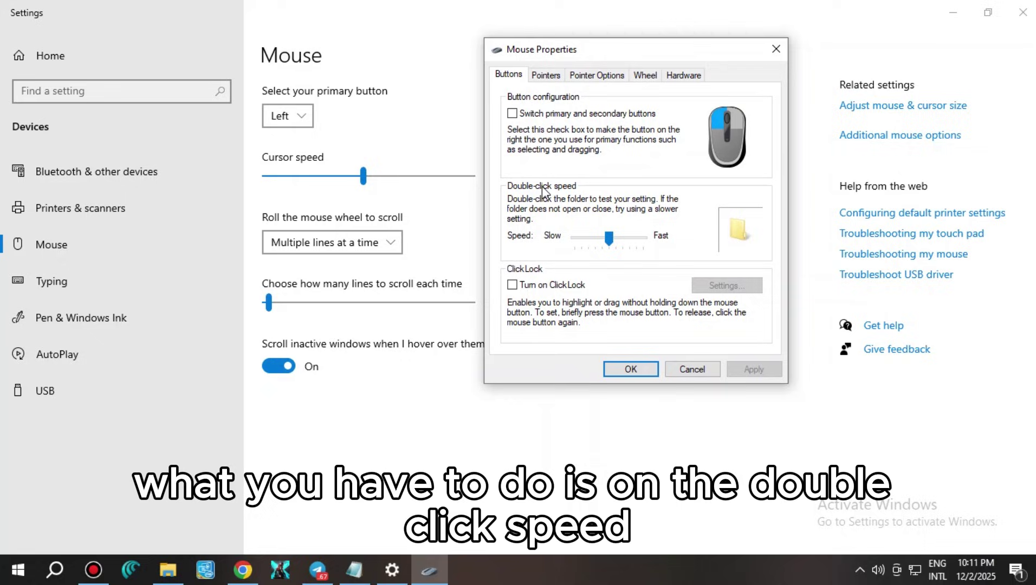
- Set the mouse's double-click speed to the fastest setting, apply the mouse properties and close the settings
drag(609, 239, 643, 238)
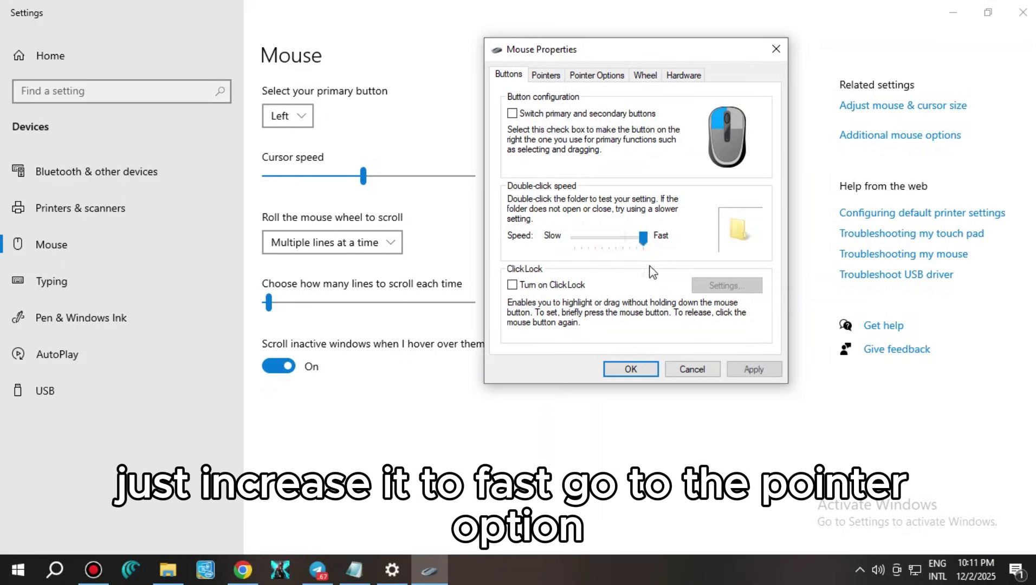
click(583, 81)
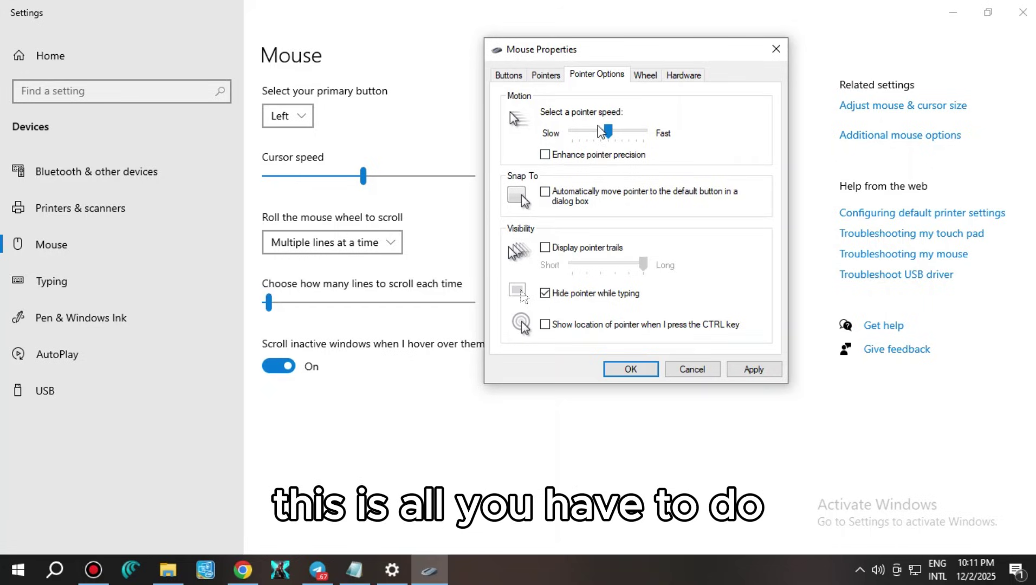
click(645, 75)
click(682, 75)
click(620, 75)
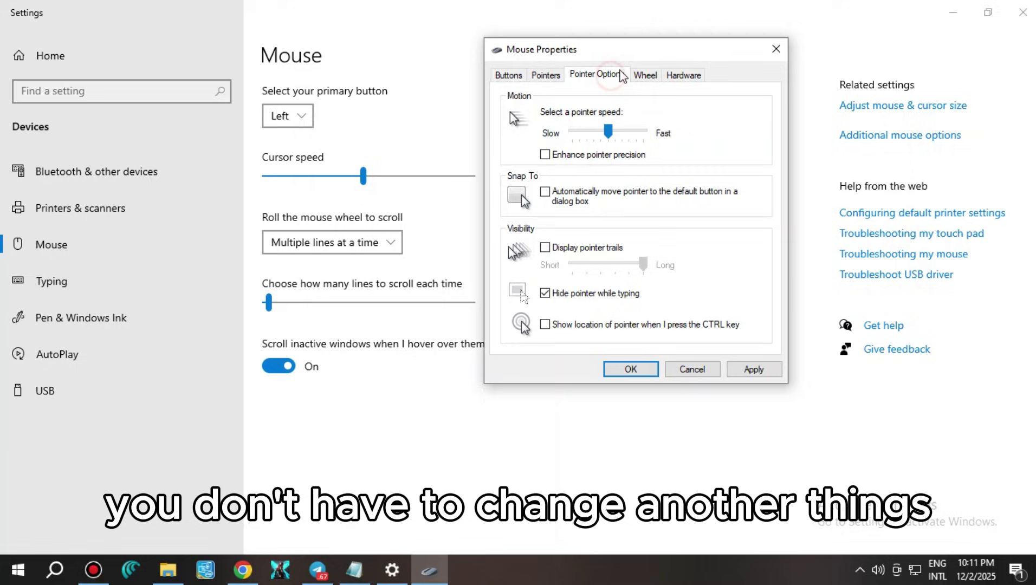
click(545, 76)
click(508, 75)
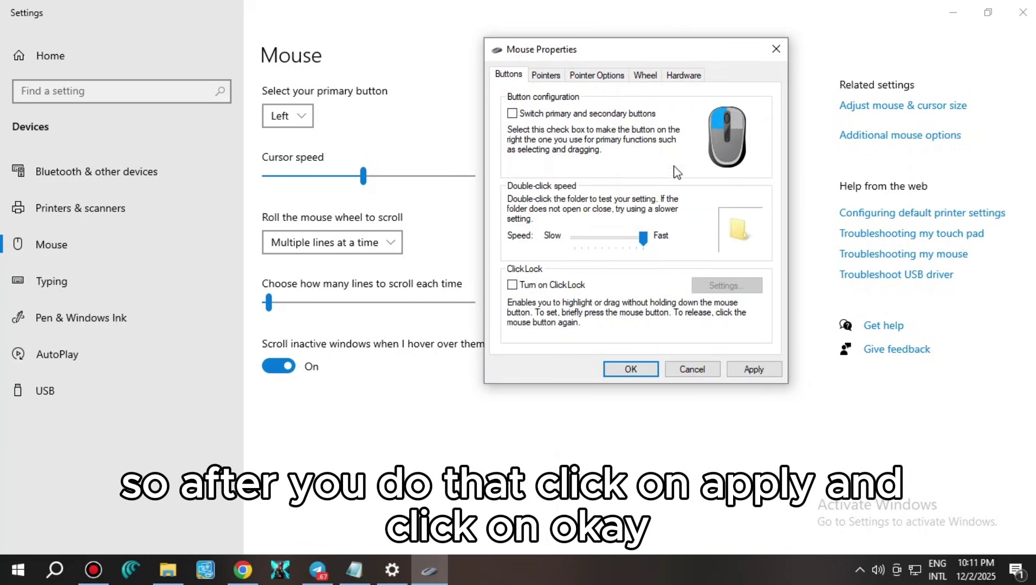
click(751, 369)
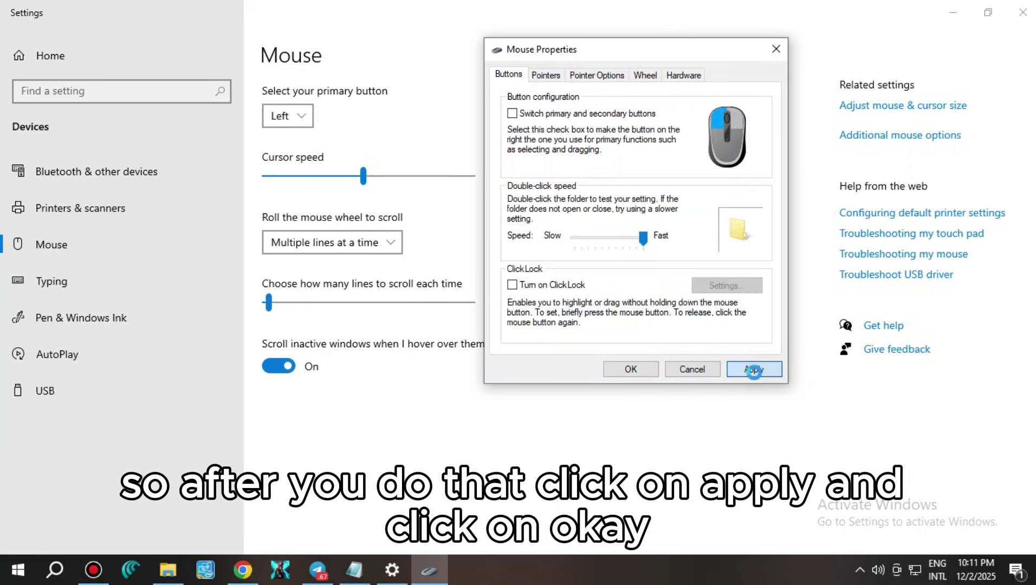
click(617, 370)
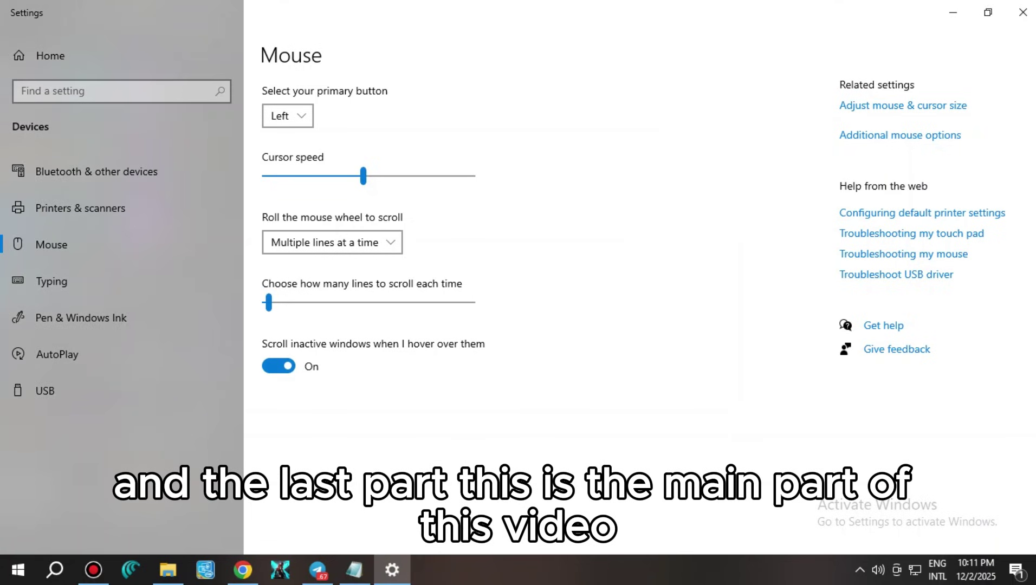
click(1023, 12)
right_click(561, 116)
click(598, 158)
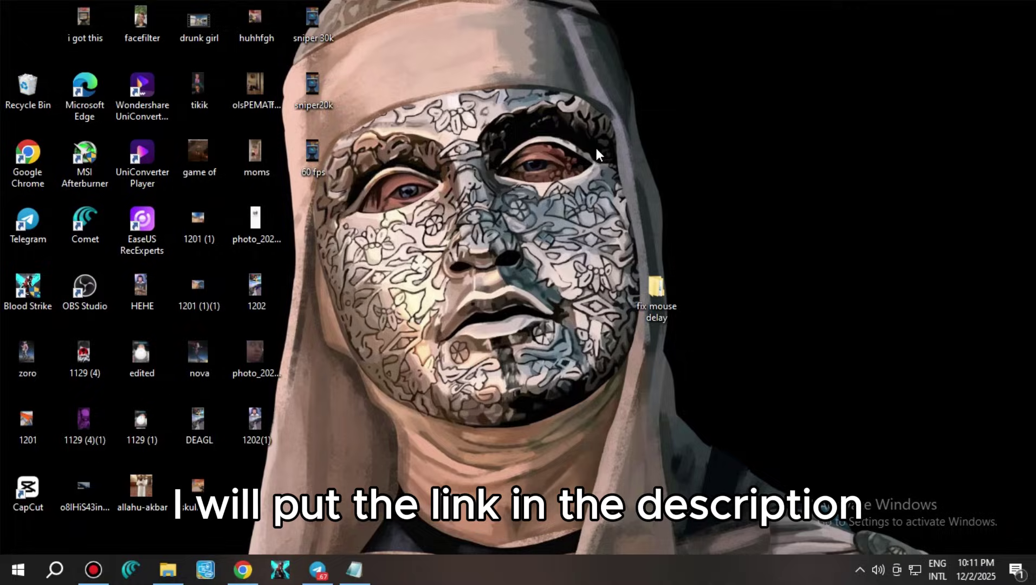
- Switch to Chrome and download the "7. Hidusbf" folder from Google Drive
click(242, 569)
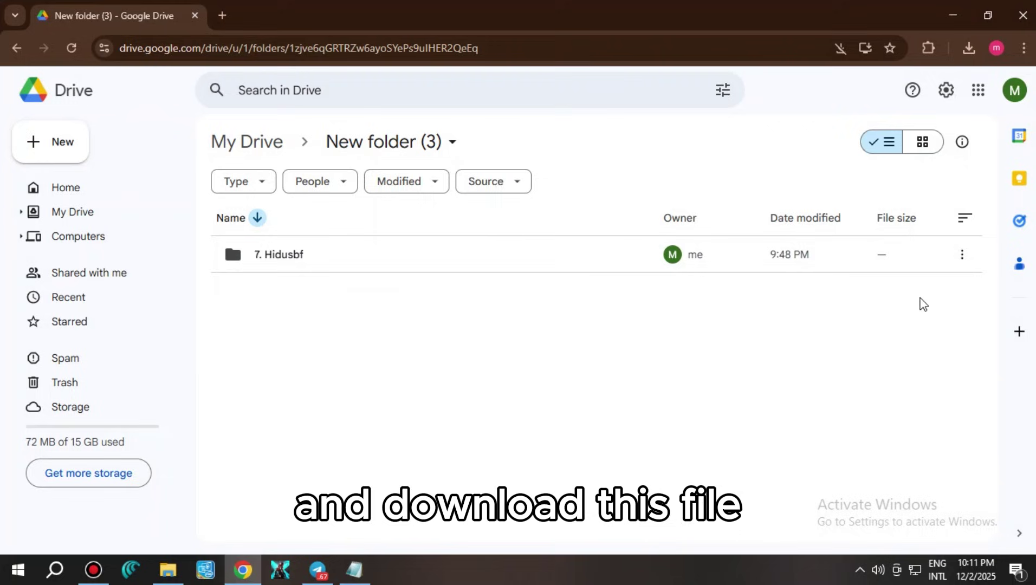
click(962, 254)
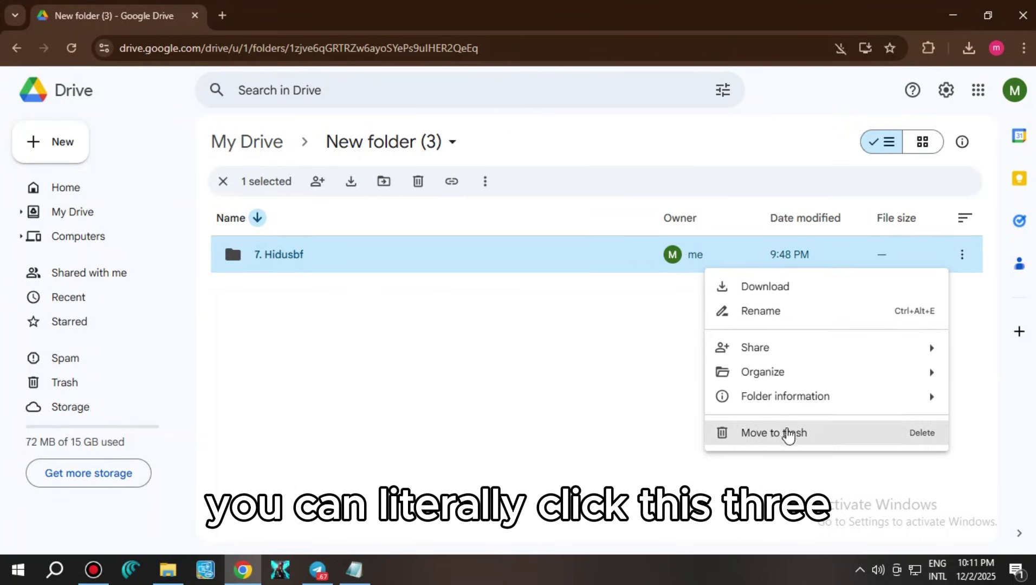
click(962, 254)
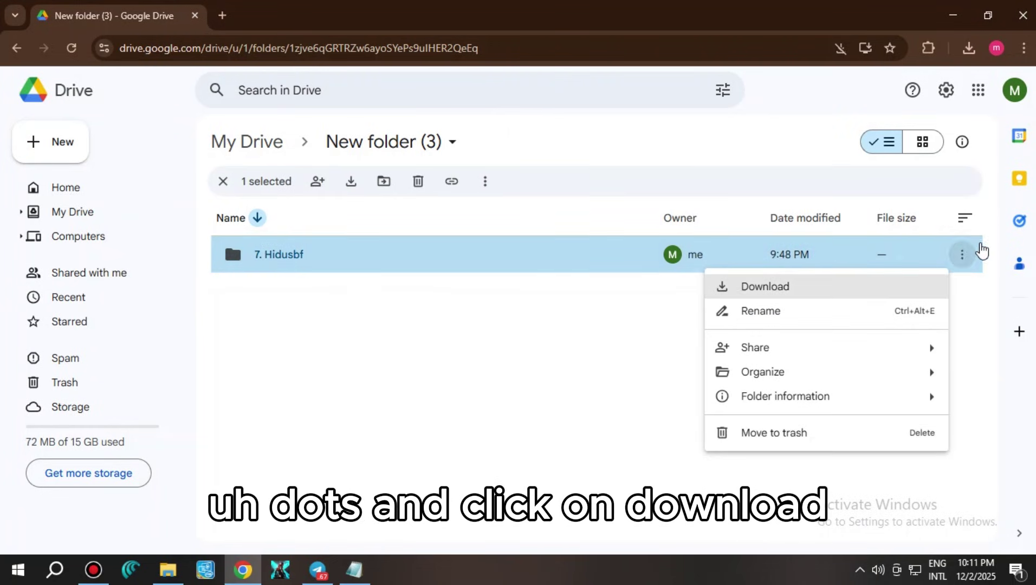
click(793, 293)
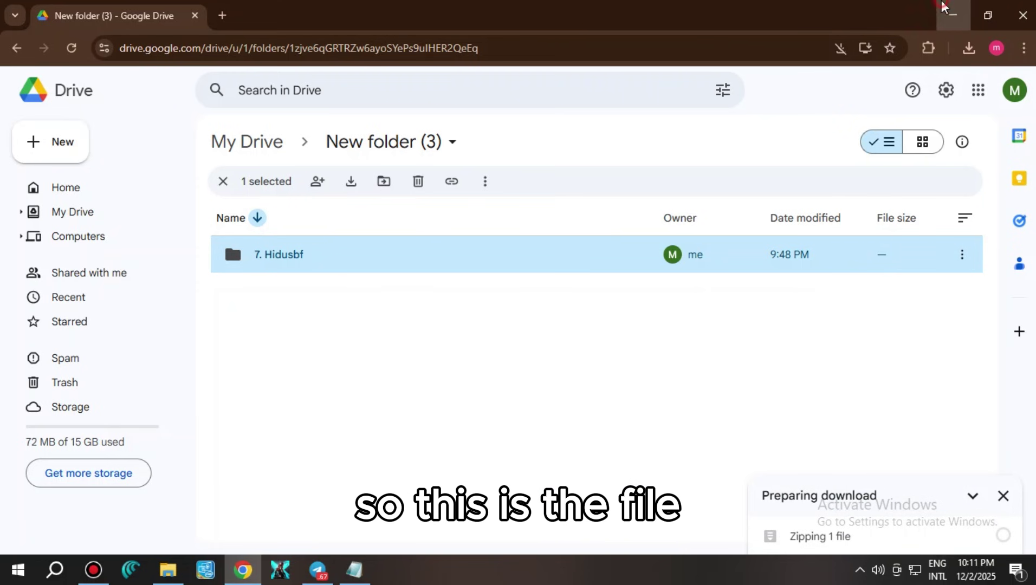
click(952, 15)
- Run the Setup application from the "7. Hidusbf" folder inside the desktop folder "fix mouse delay"
double_click(653, 289)
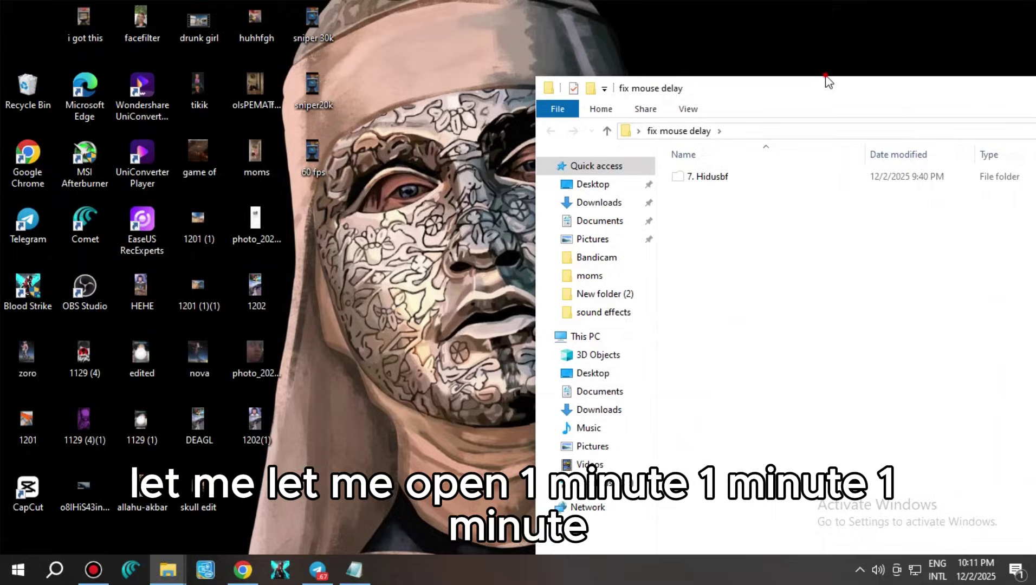
drag(789, 88, 429, 70)
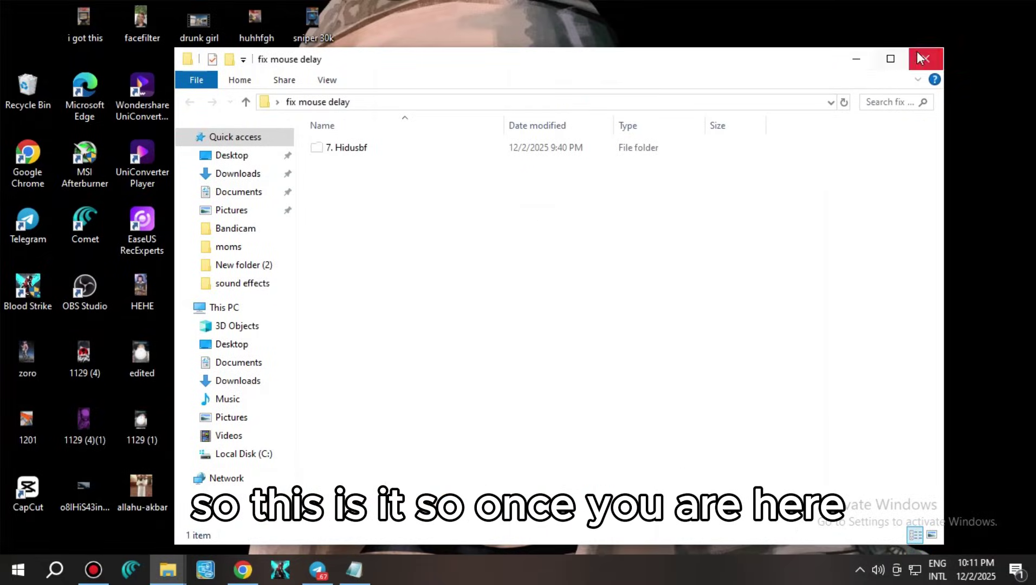
click(890, 58)
click(168, 94)
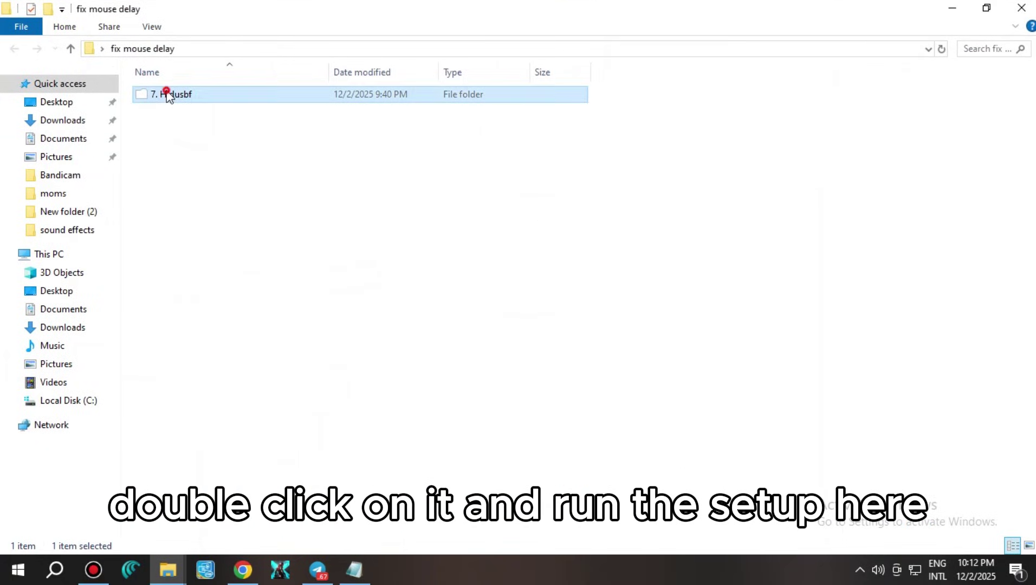
double_click(168, 95)
click(163, 287)
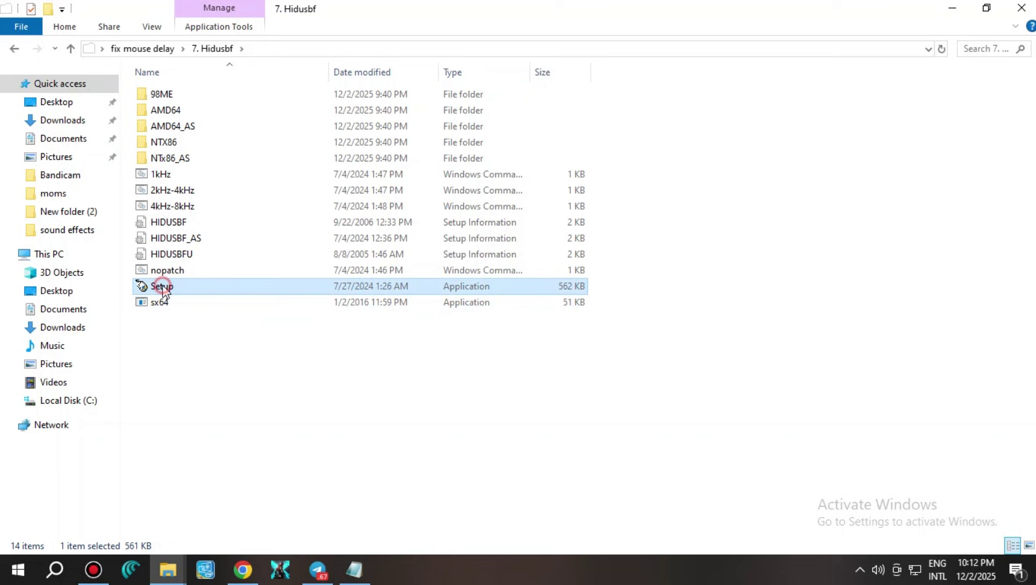
double_click(163, 287)
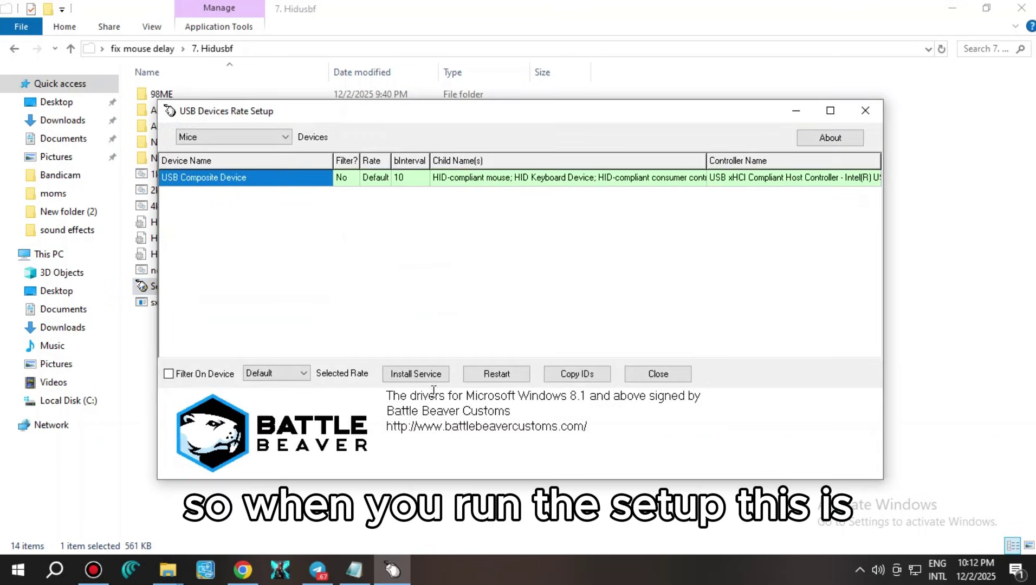
drag(518, 118, 515, 116)
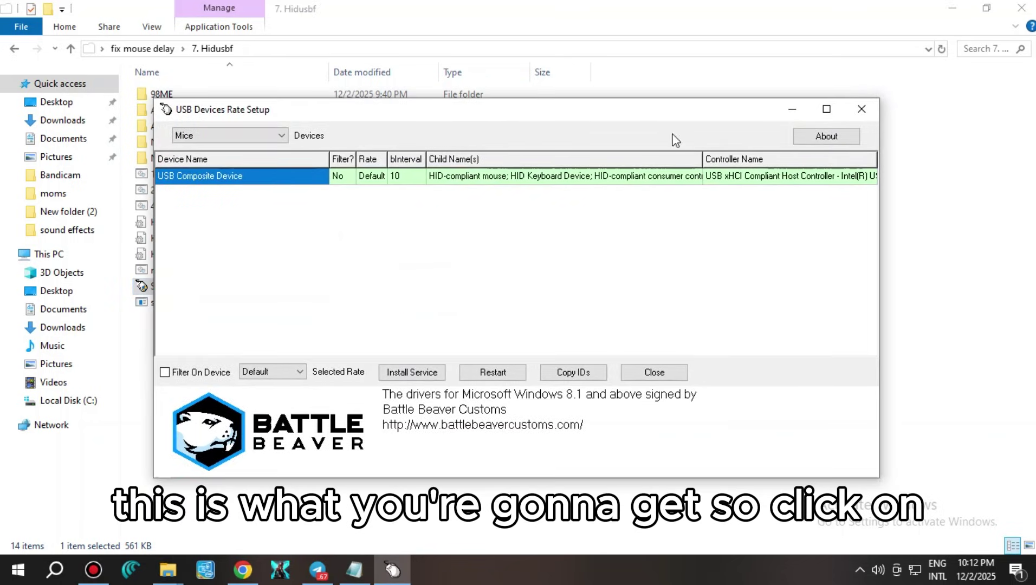
- List all USB devices and enable Filter On Device for the USB Composite Device containing the HID-compliant mouse
click(244, 136)
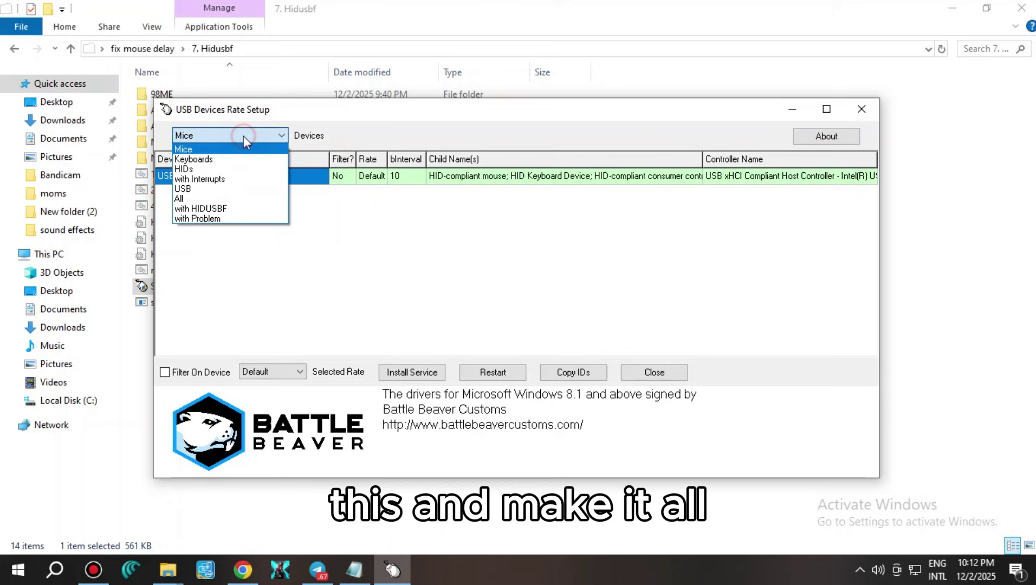
click(227, 198)
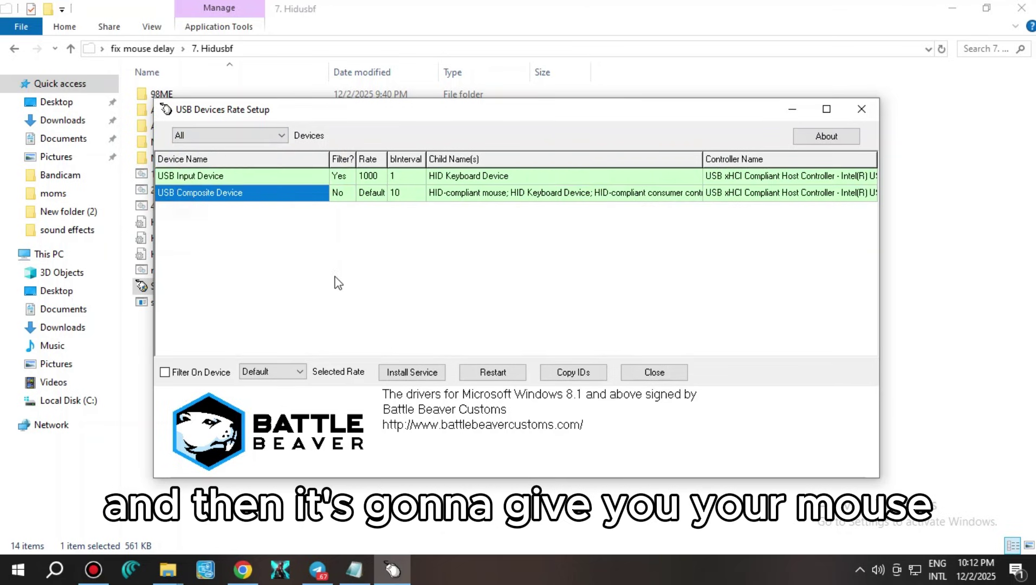
click(469, 176)
click(482, 194)
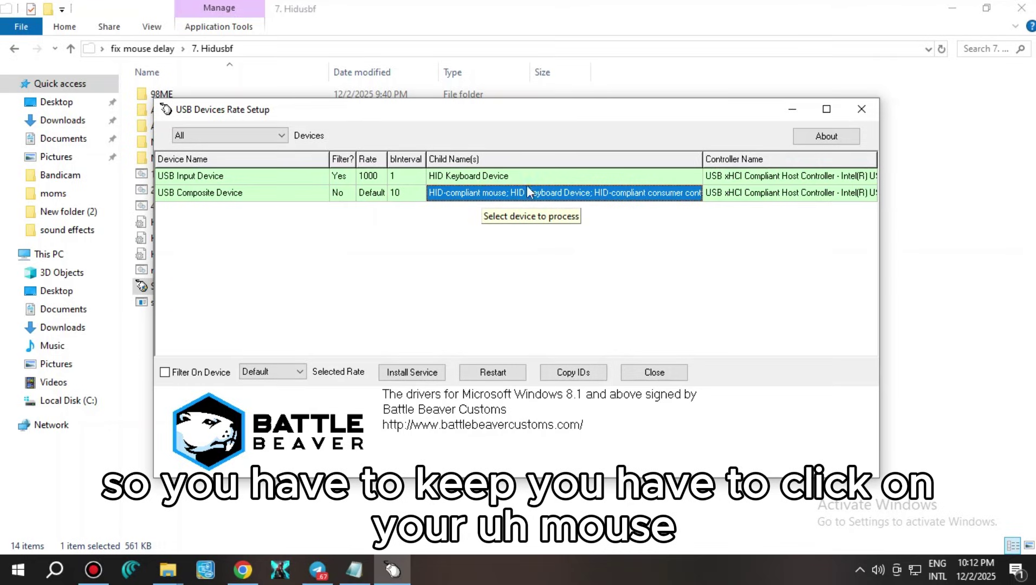
click(503, 177)
click(573, 193)
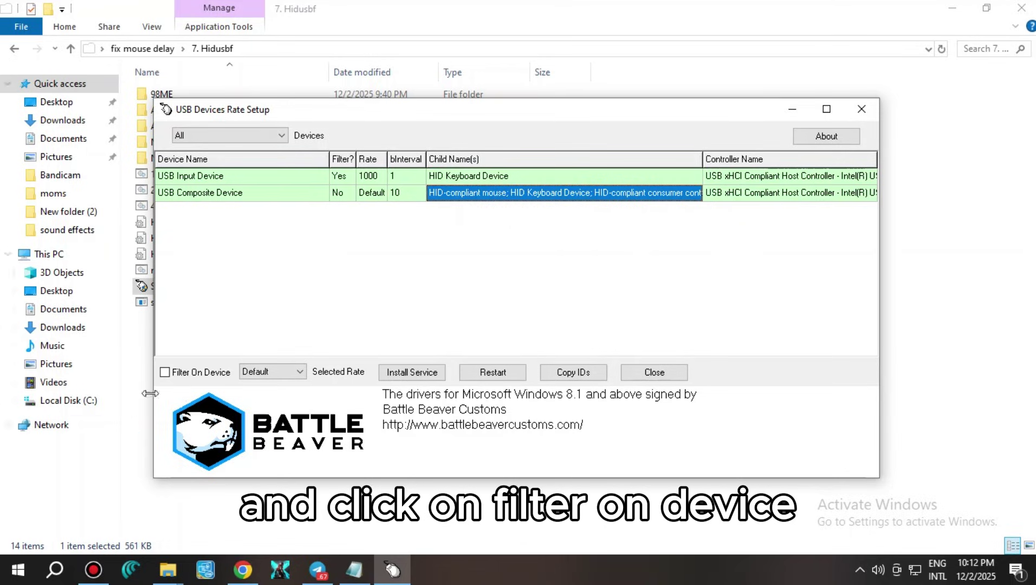
click(165, 372)
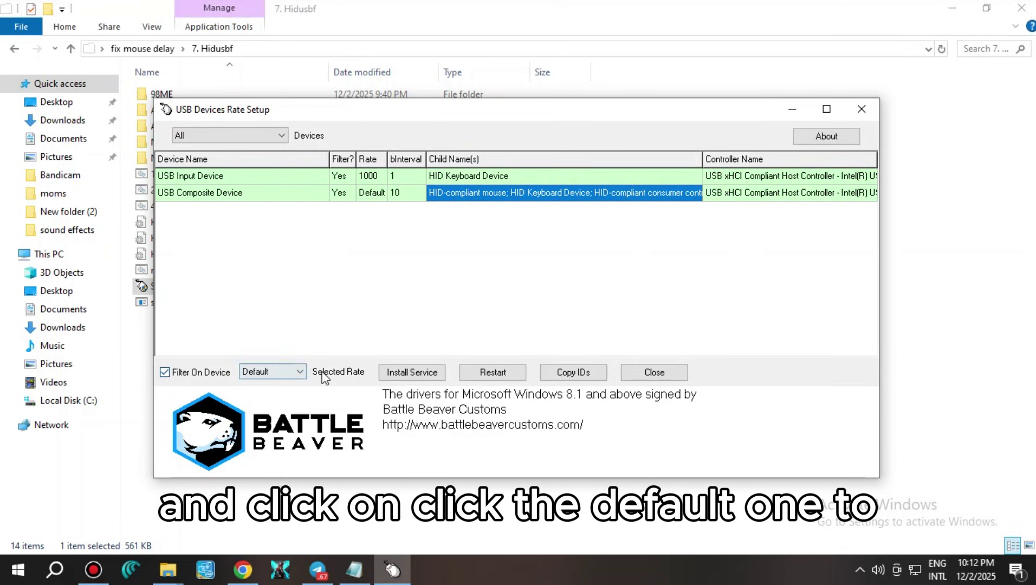
- Set the mouse device's rate to 1000, accepting the overclock, and install the service before closing the rate setup
click(299, 372)
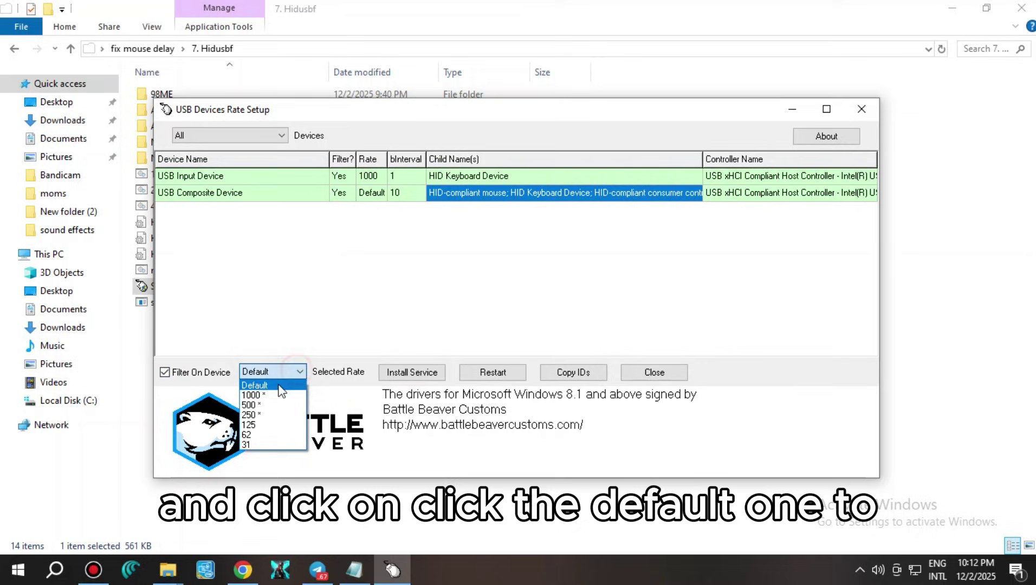
click(251, 395)
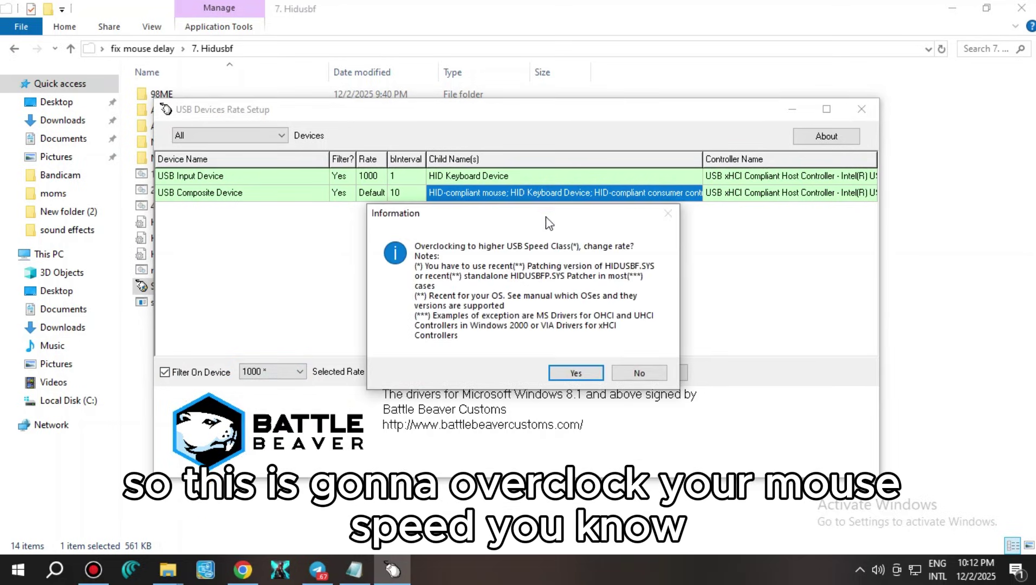
drag(546, 220, 515, 211)
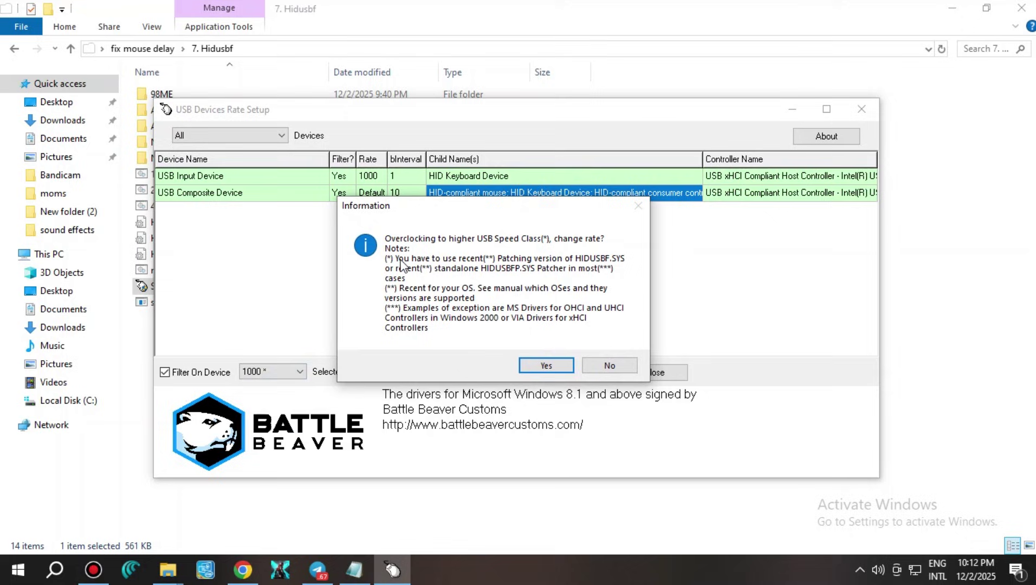
drag(432, 205, 407, 209)
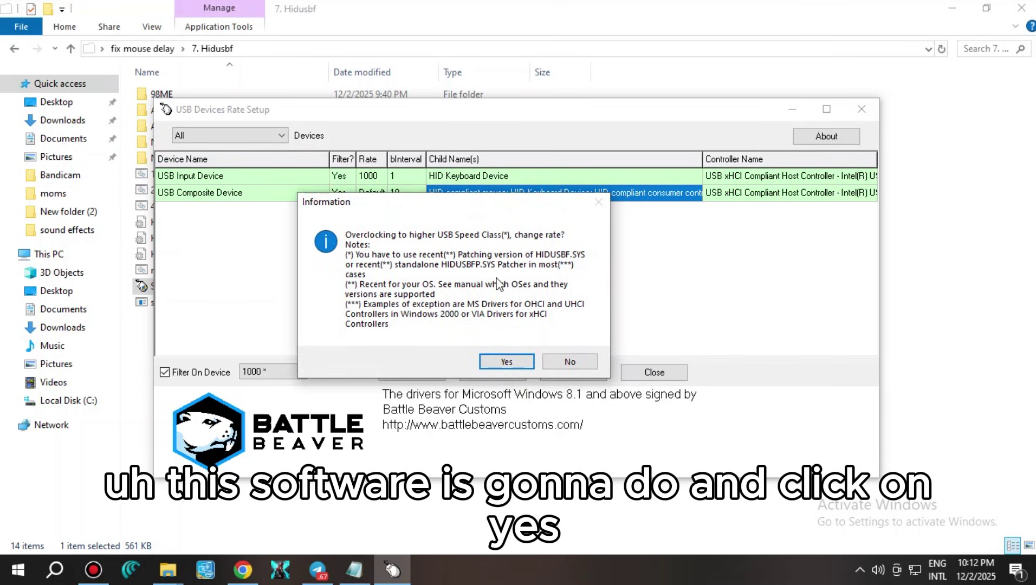
click(506, 362)
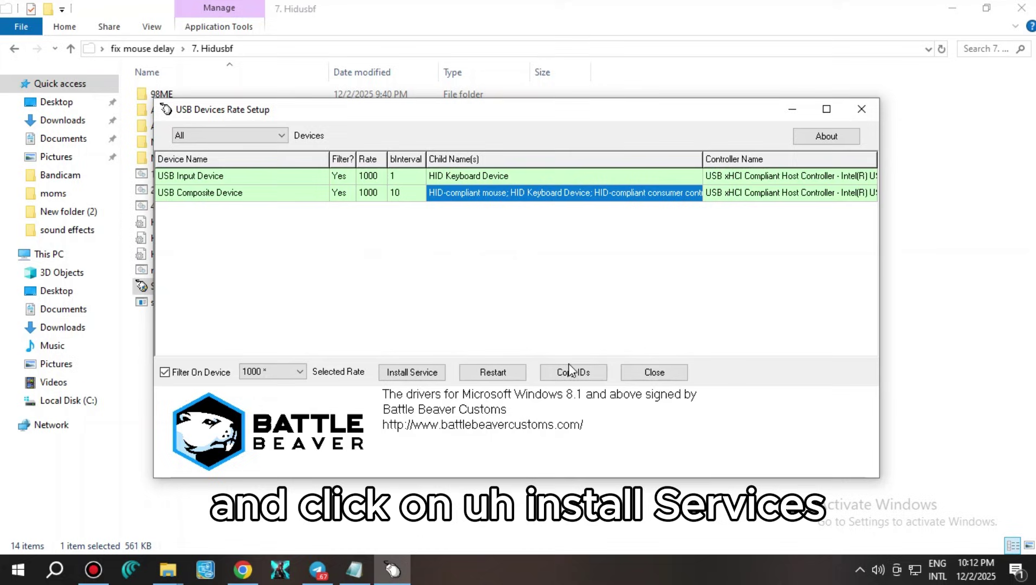
click(407, 372)
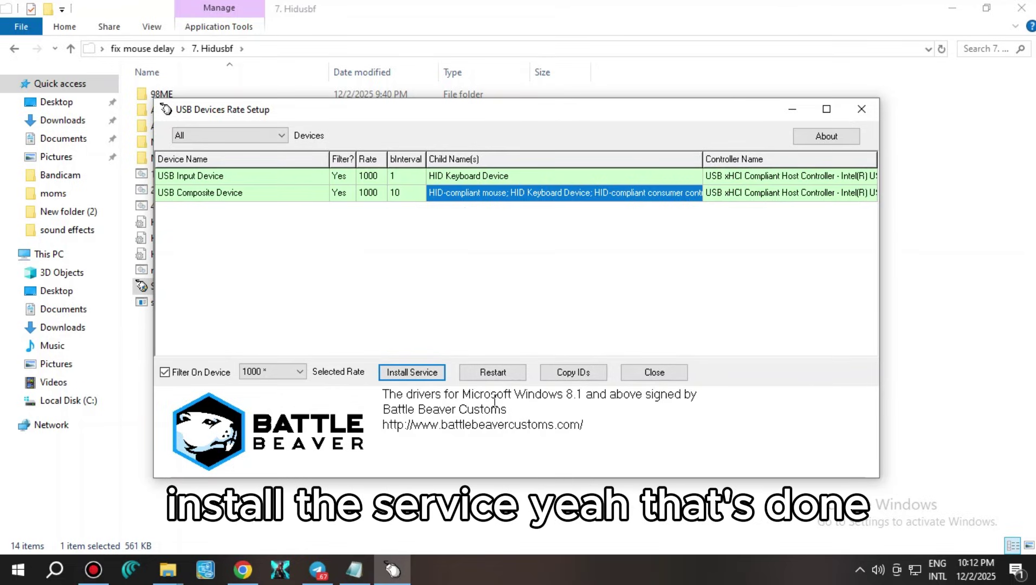
click(664, 375)
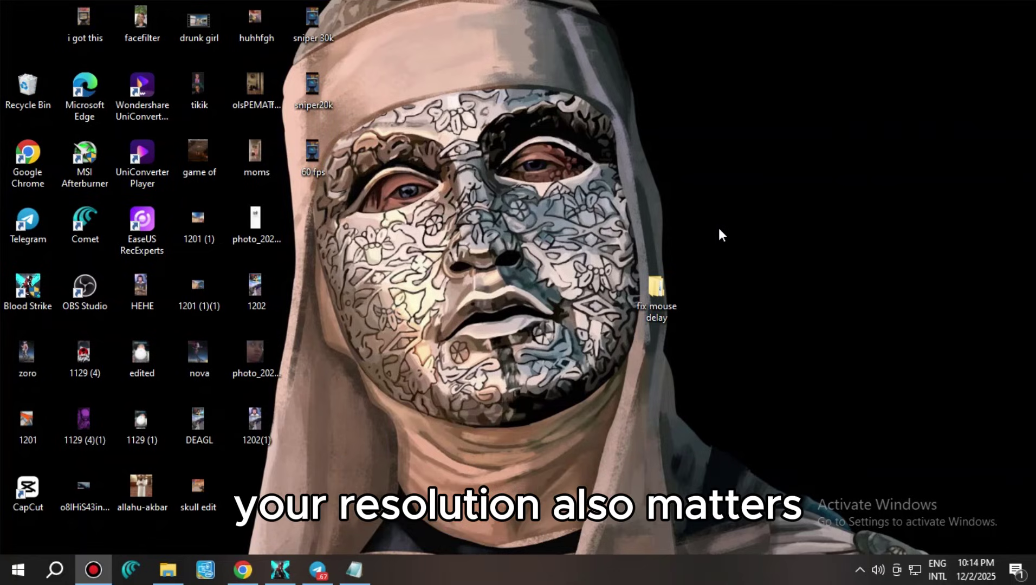
- Open the Display settings of the Intel HD Graphics Control Panel from the desktop
right_click(721, 203)
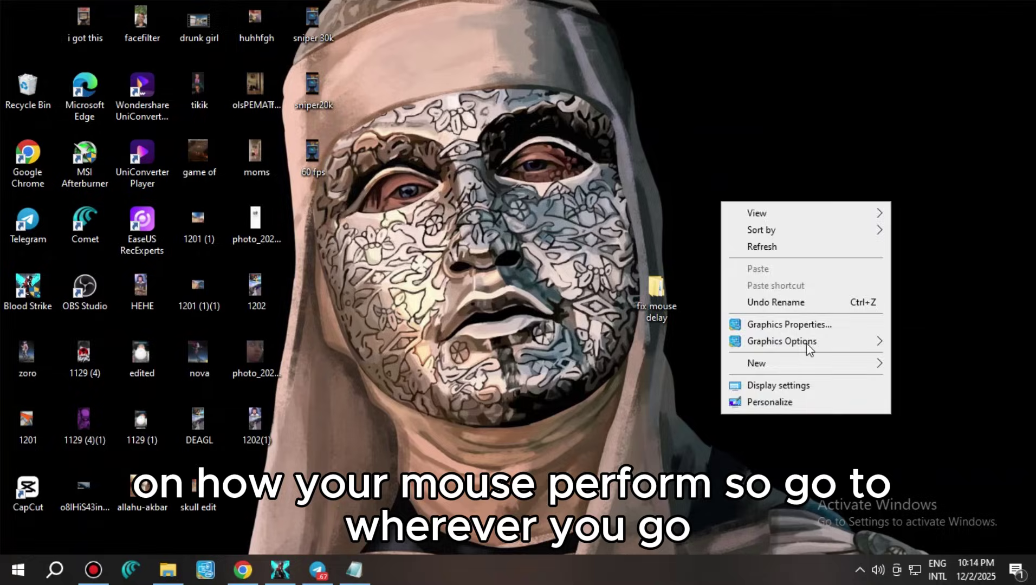
click(786, 325)
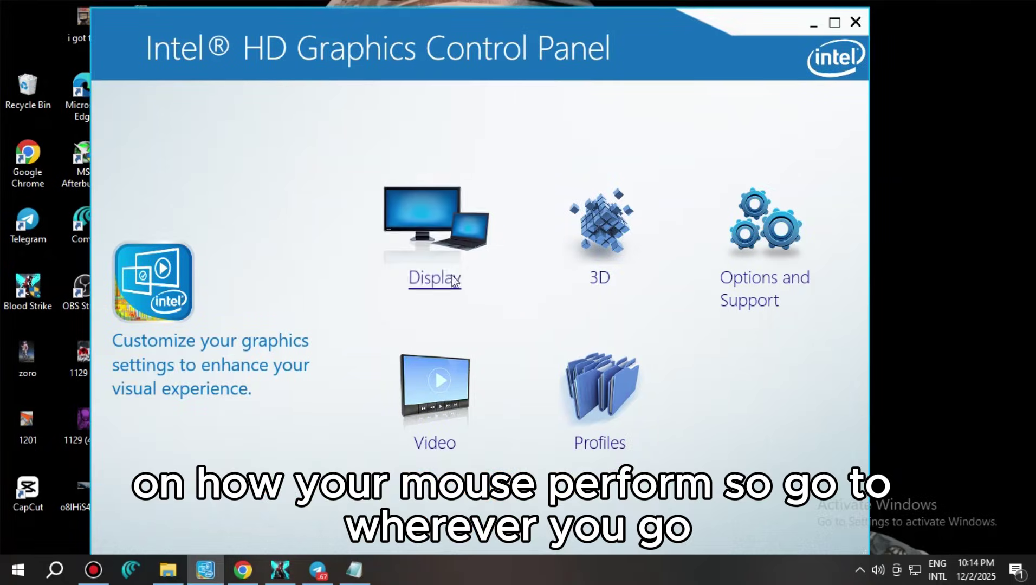
drag(515, 17, 529, 21)
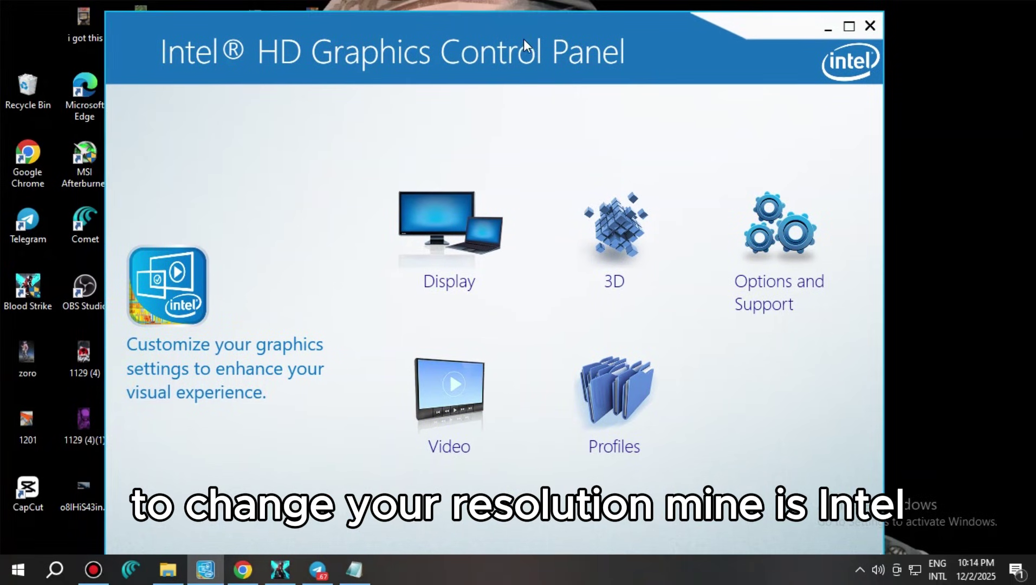
right_click(959, 203)
mouse_move(913, 339)
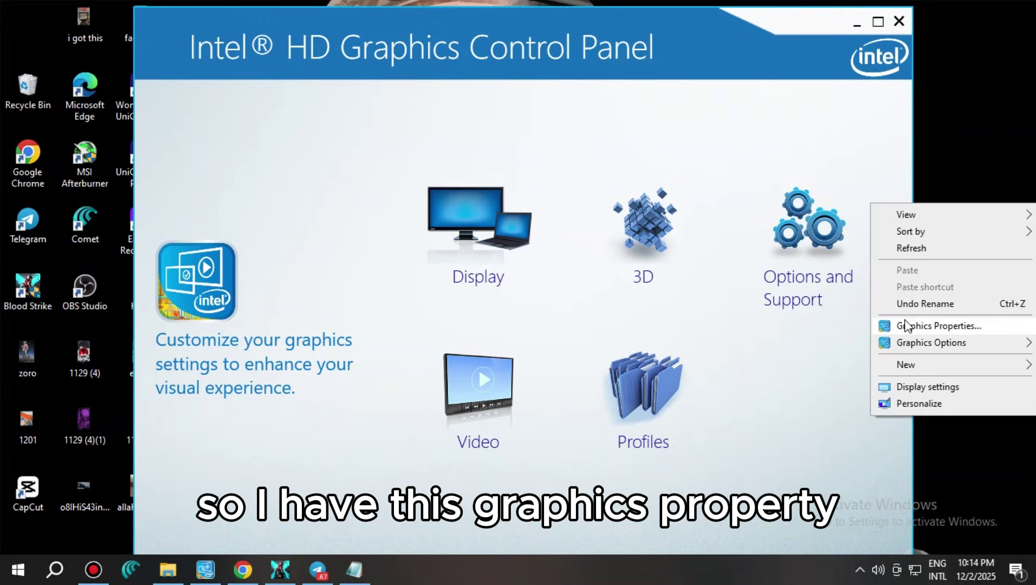
click(1007, 122)
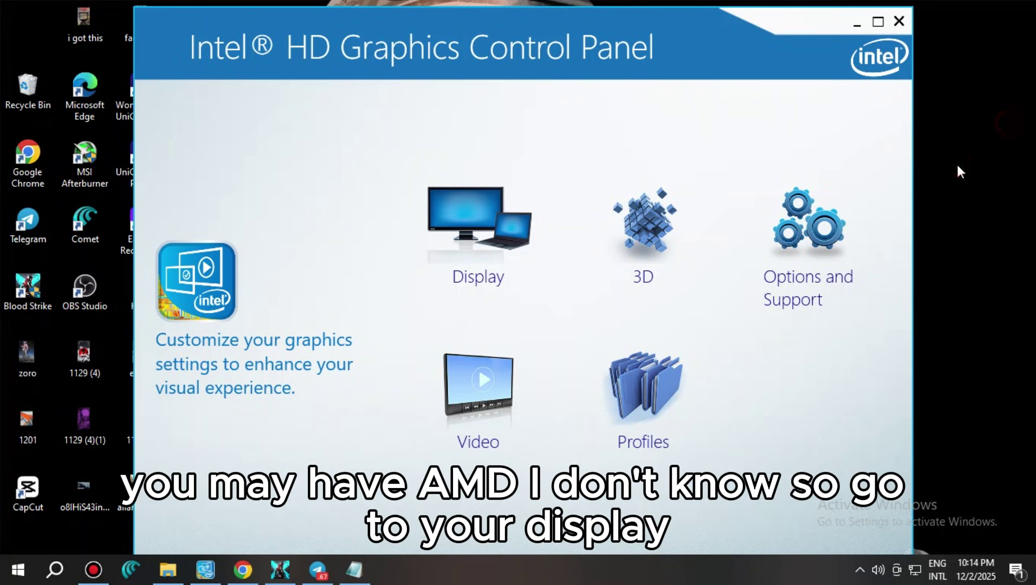
click(478, 280)
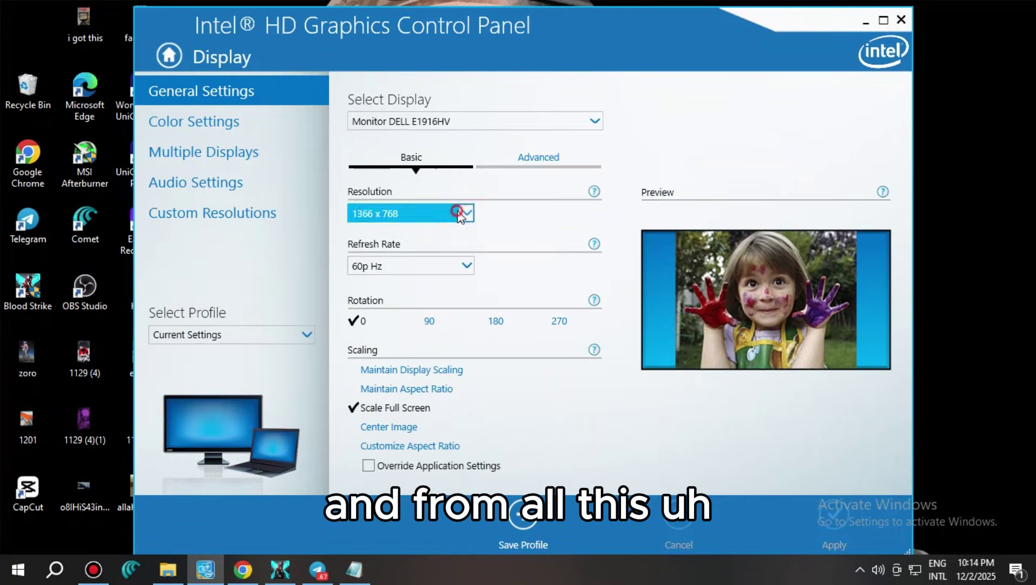
- Set the Dell monitor's resolution to 1024 x 768 and its refresh rate to 75p Hz, with rotation 0
click(463, 212)
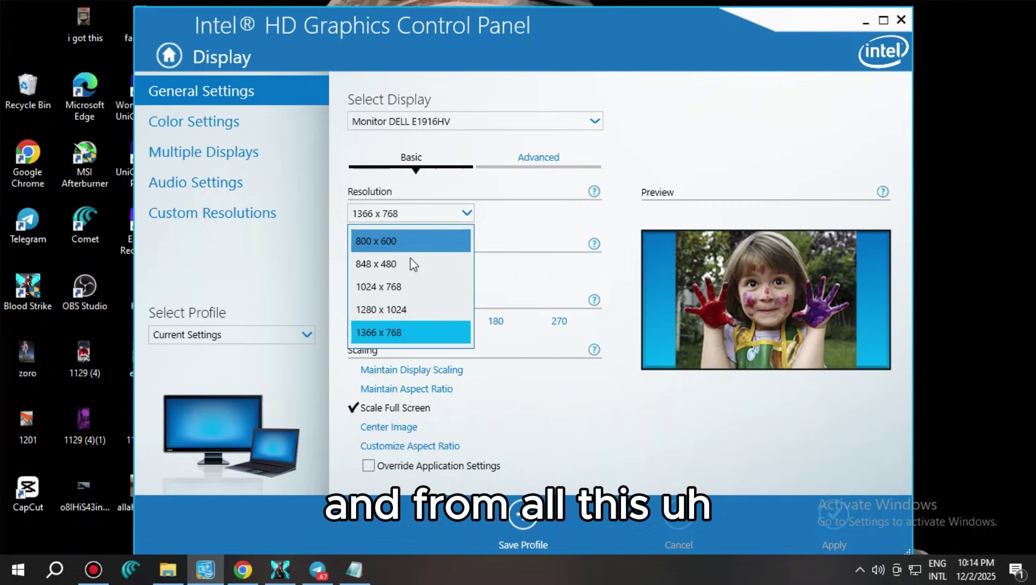
click(385, 287)
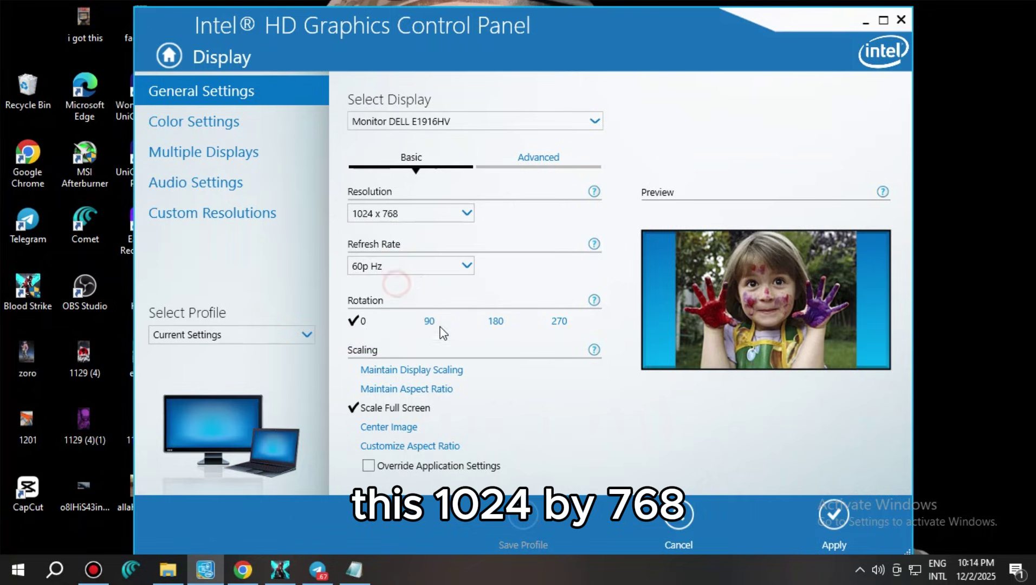
click(409, 265)
click(399, 213)
click(402, 212)
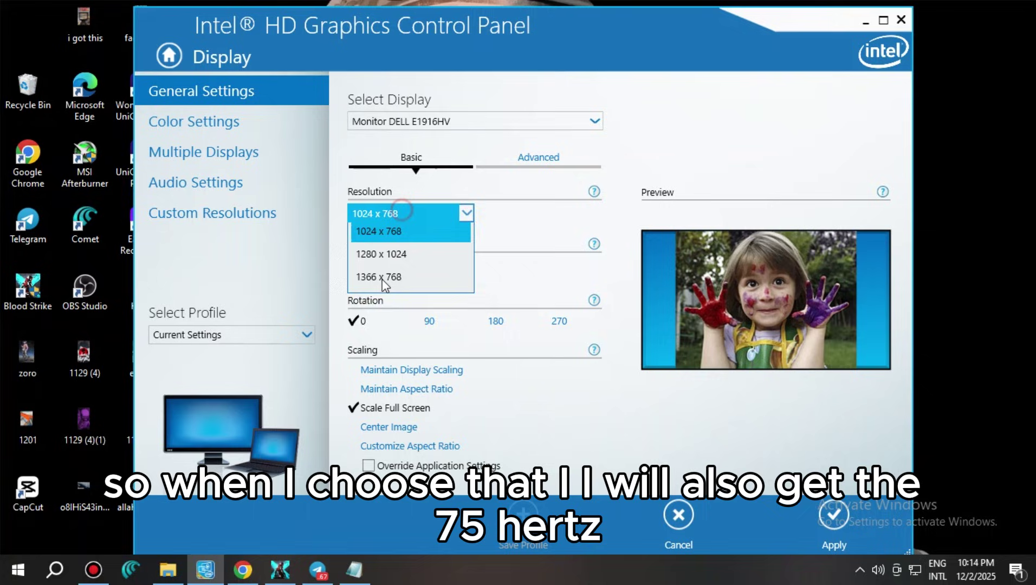
click(382, 284)
click(419, 267)
click(368, 318)
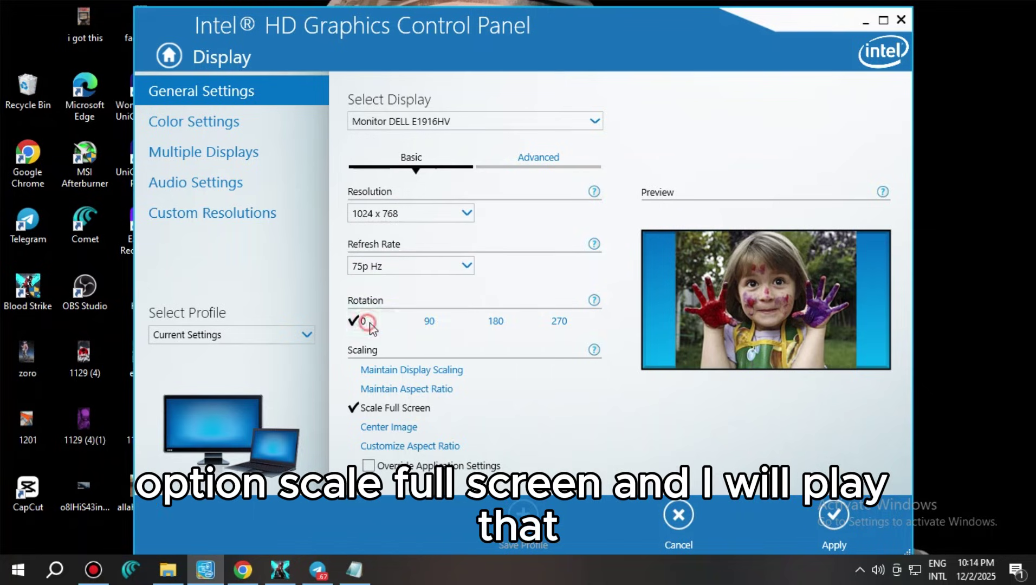
- Choose Scale Full Screen as the scaling, then apply and keep the new display settings
click(400, 407)
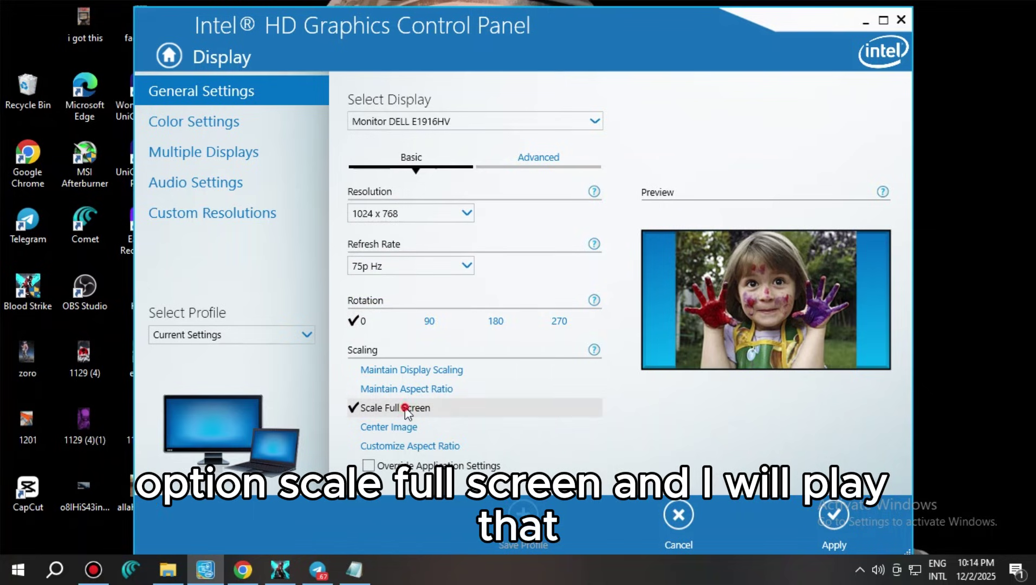
click(832, 515)
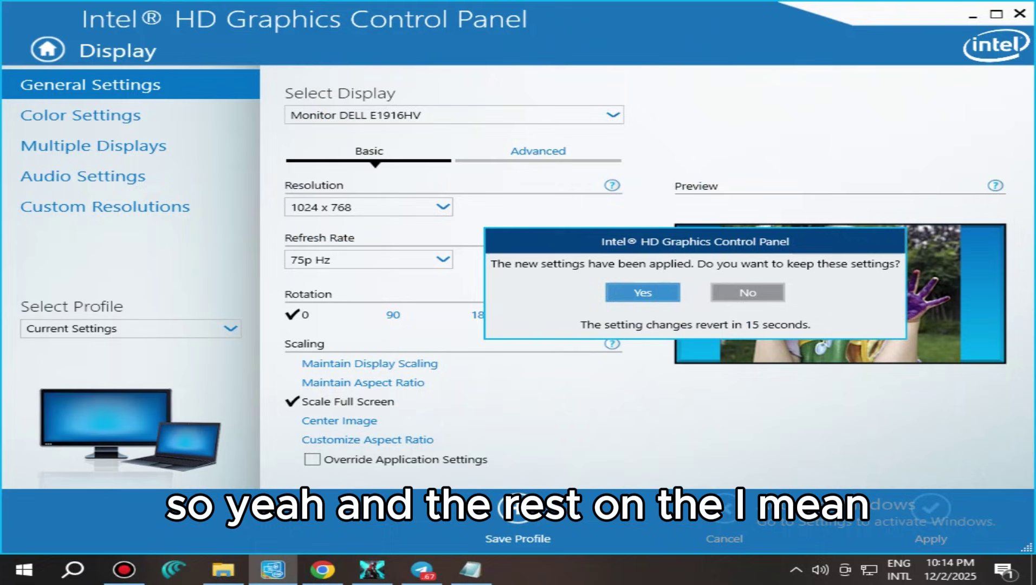
click(633, 295)
- Review the available display resolutions, leaving 1024 x 768 selected
click(319, 211)
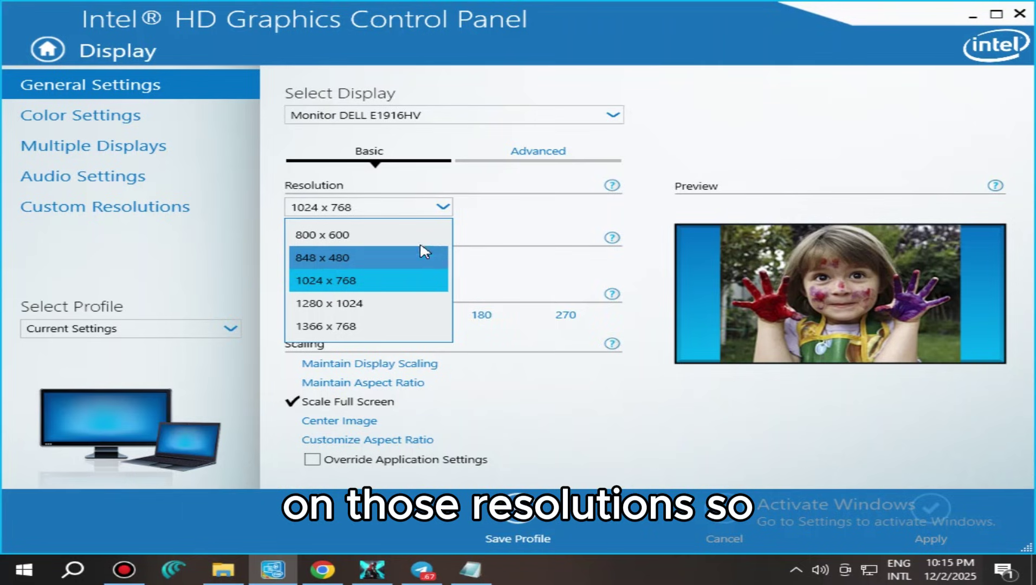
click(305, 288)
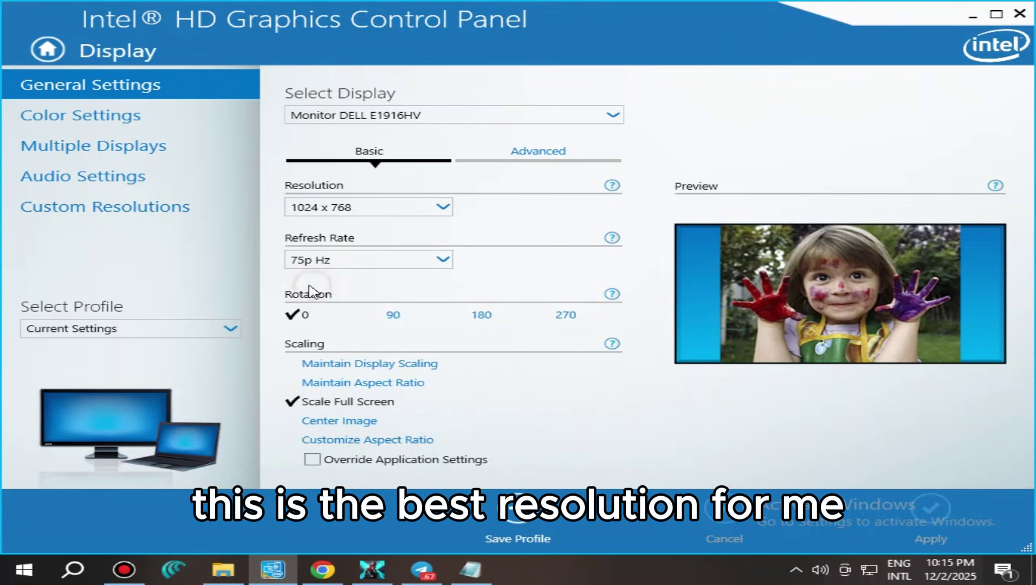
click(352, 211)
click(333, 280)
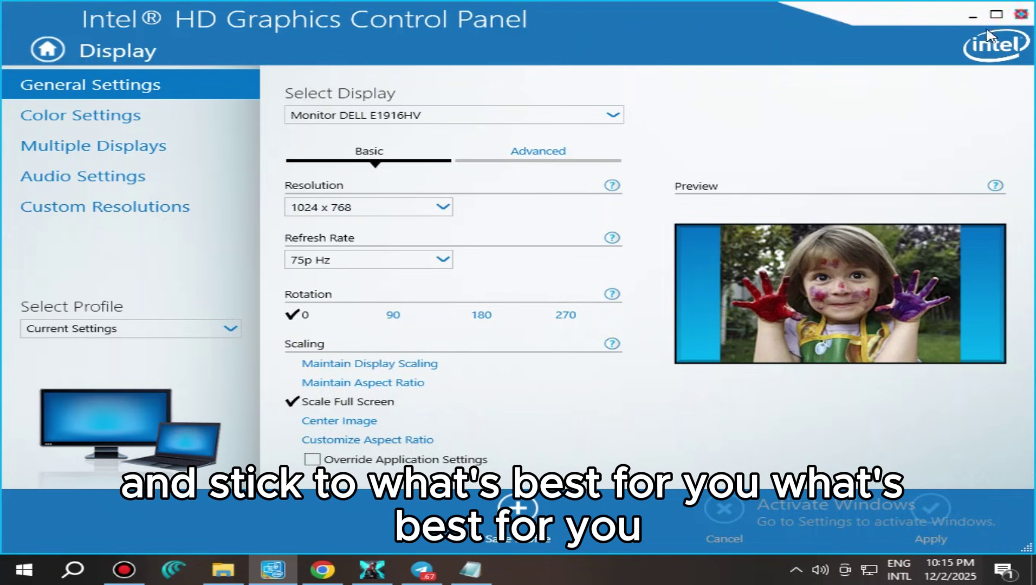
- Minimize the graphics control panel and refresh the desktop
click(972, 15)
right_click(601, 173)
click(657, 219)
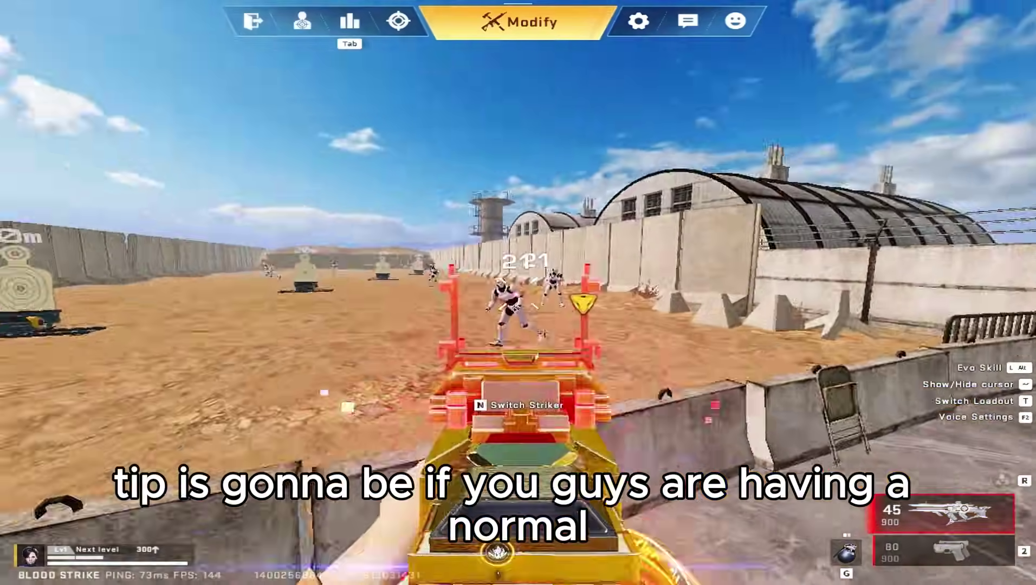
key(r)
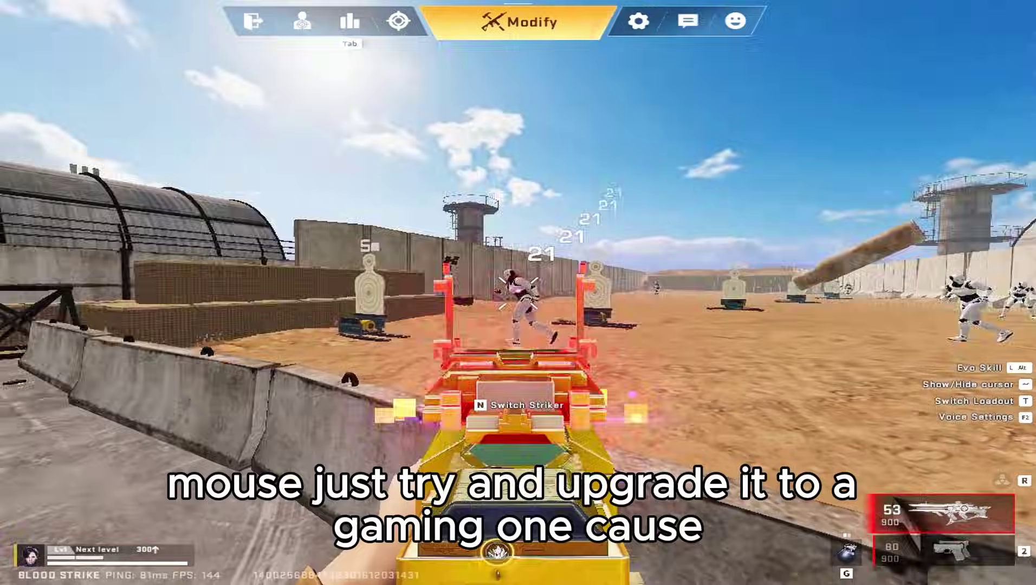
click(517, 293)
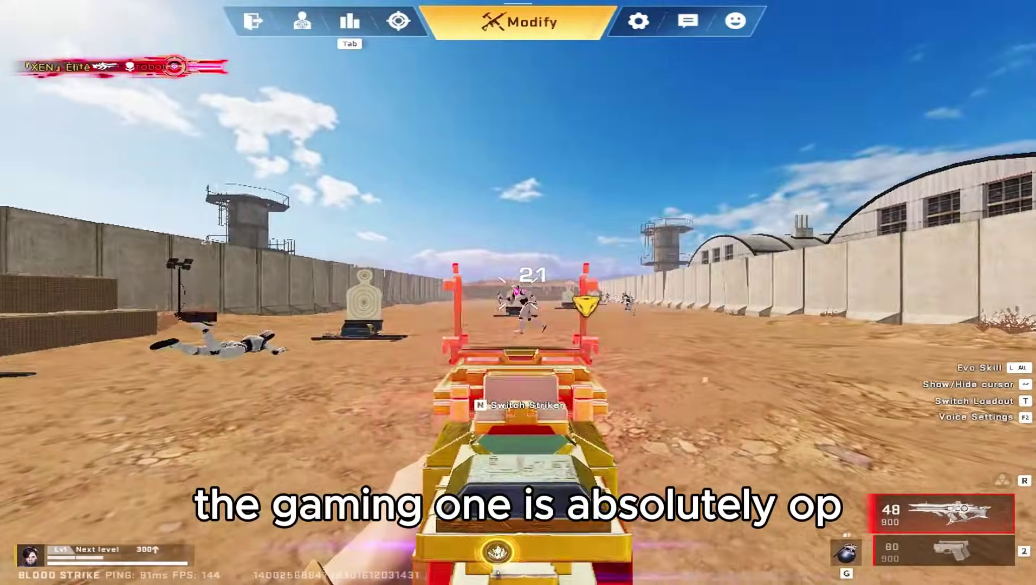
click(517, 292)
right_click(517, 292)
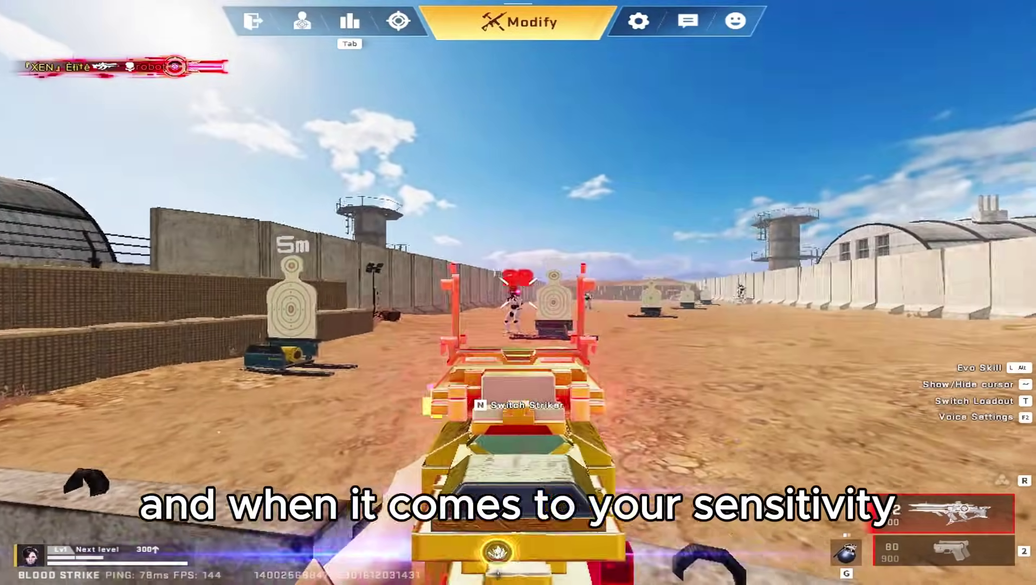
click(518, 293)
right_click(518, 293)
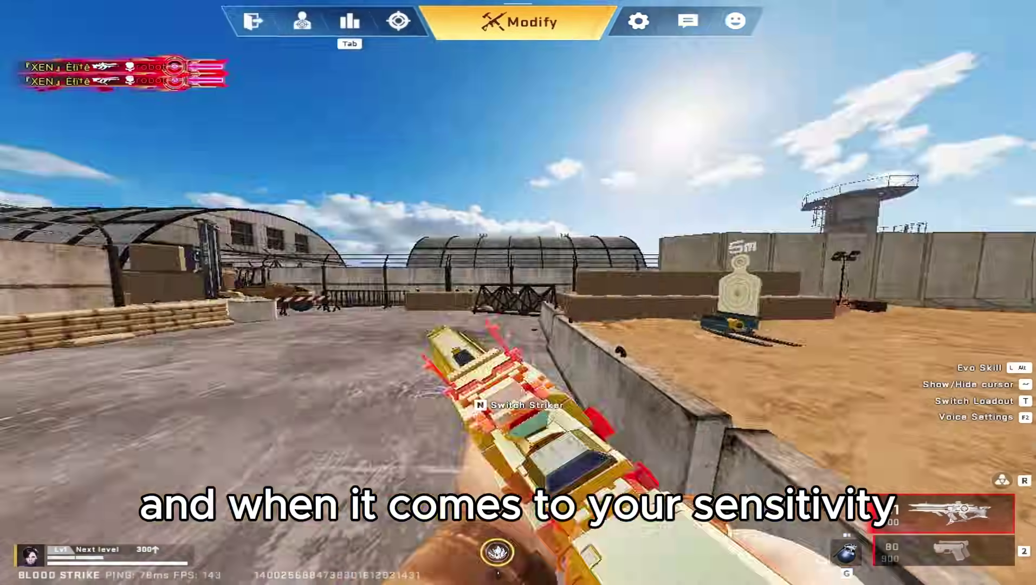
right_click(518, 293)
right_click(518, 292)
right_click(518, 293)
click(518, 293)
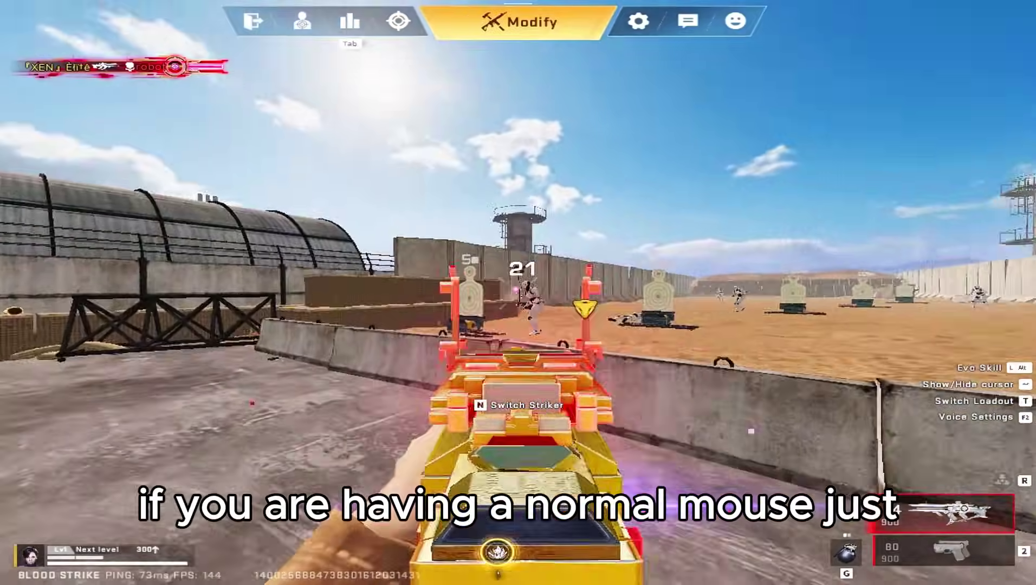
right_click(518, 293)
key(r)
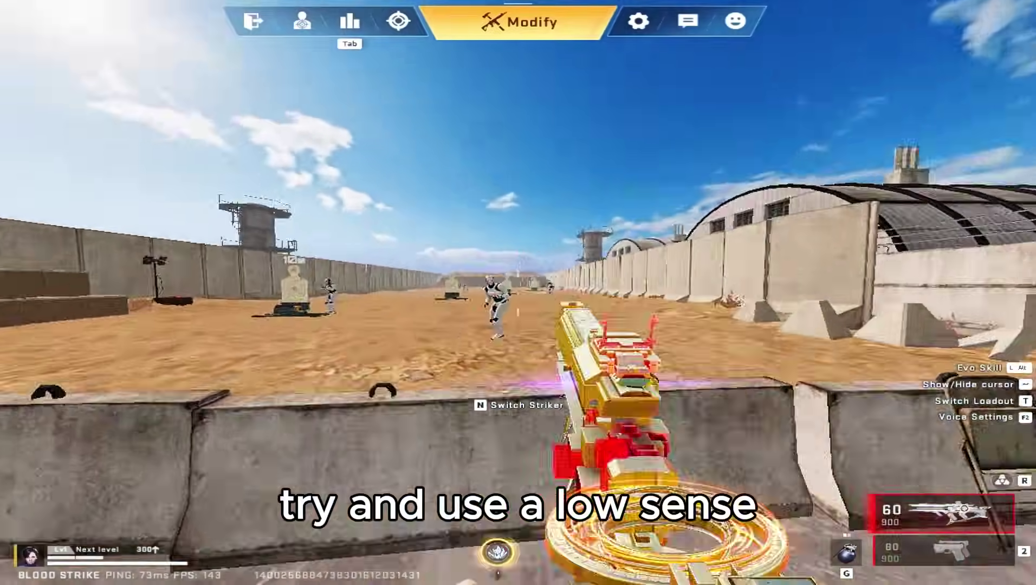
right_click(518, 293)
click(518, 292)
key(r)
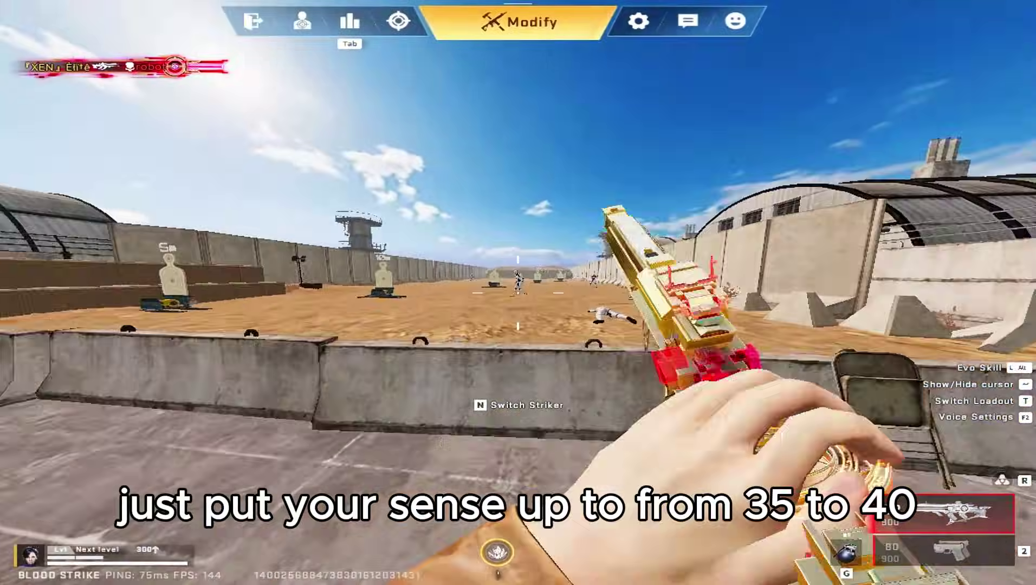
right_click(518, 292)
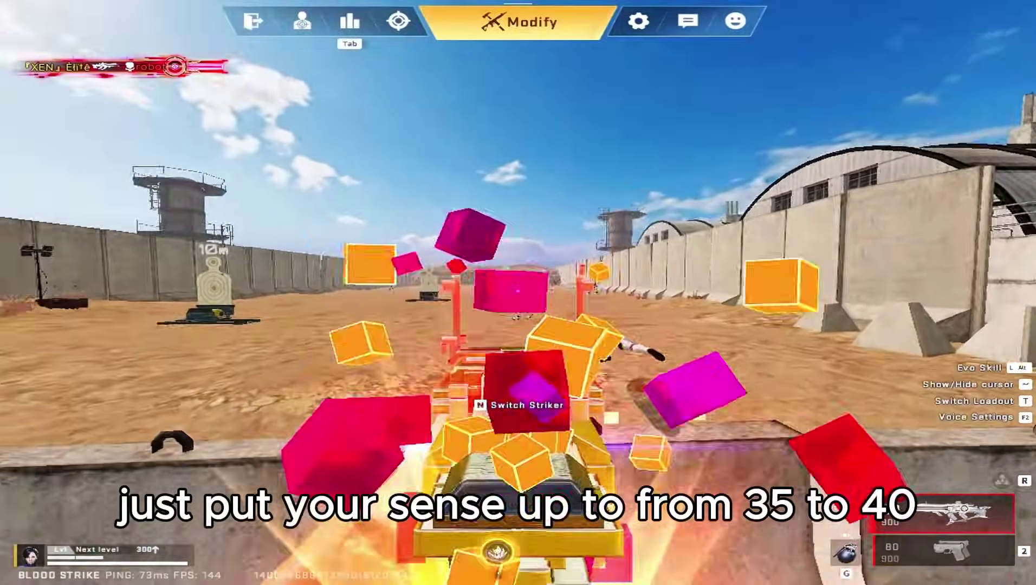
click(518, 293)
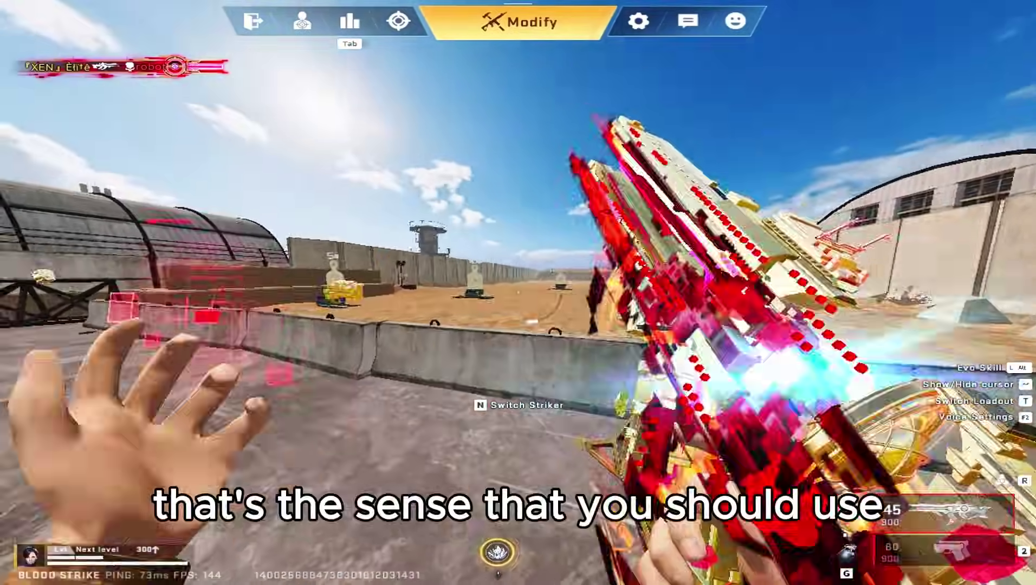
- Examine the camera and firing sensitivity values for each scope in Blood Strike's settings, then return to the match
key(Escape)
scroll(548, 290, down, 2)
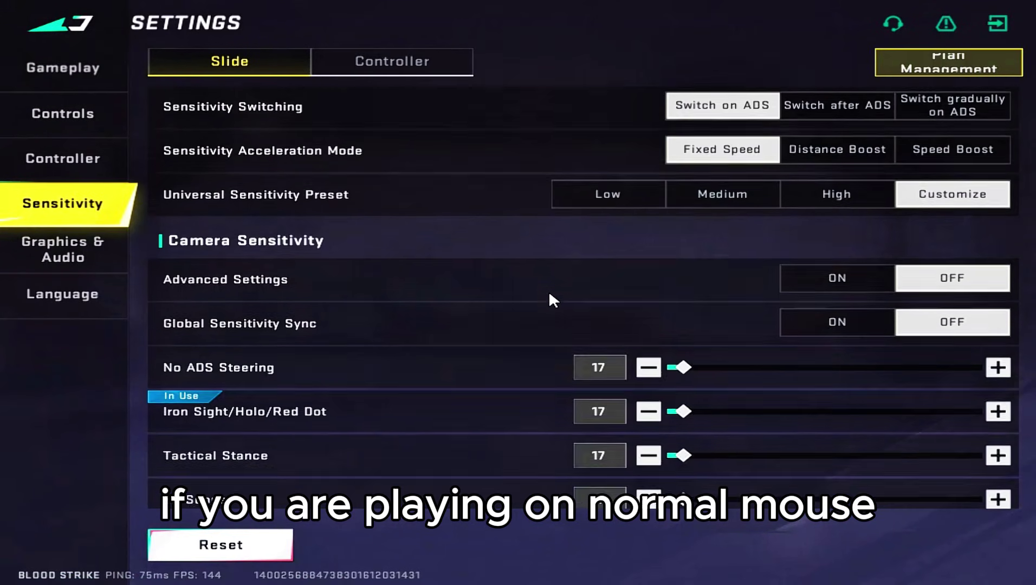
scroll(534, 285, down, 4)
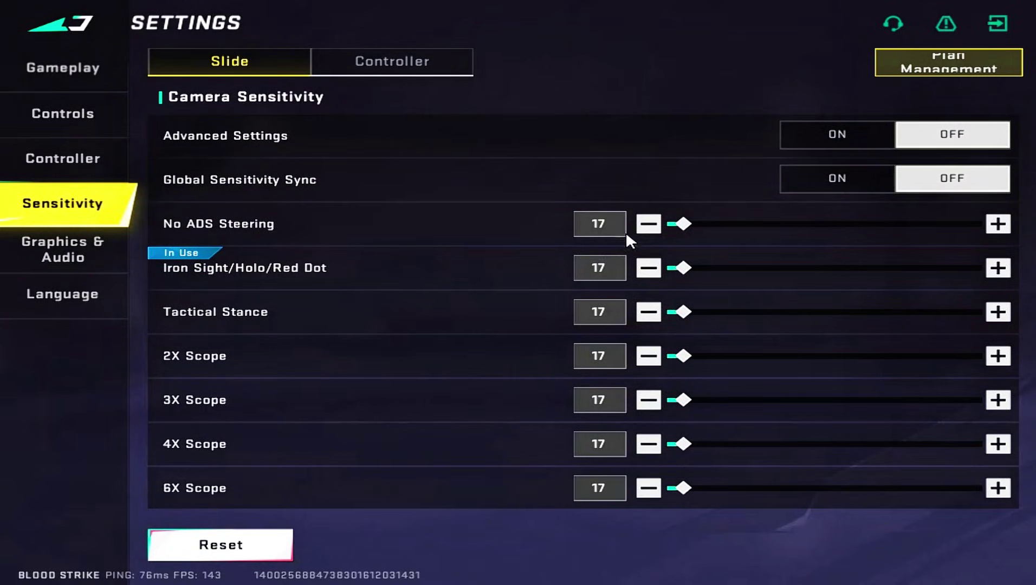
scroll(567, 211, down, 3)
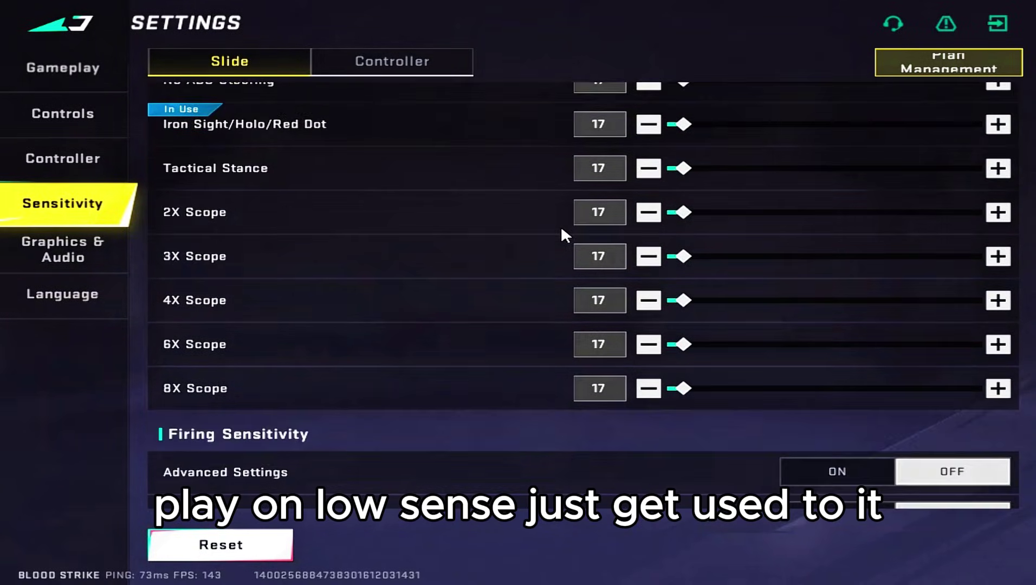
scroll(561, 225, up, 4)
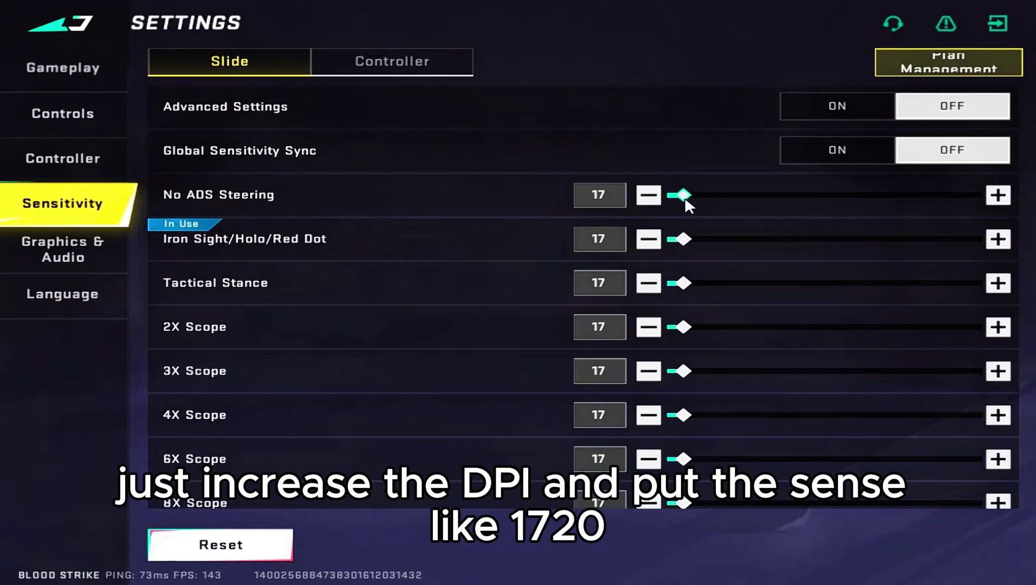
scroll(712, 222, down, 2)
scroll(624, 303, up, 5)
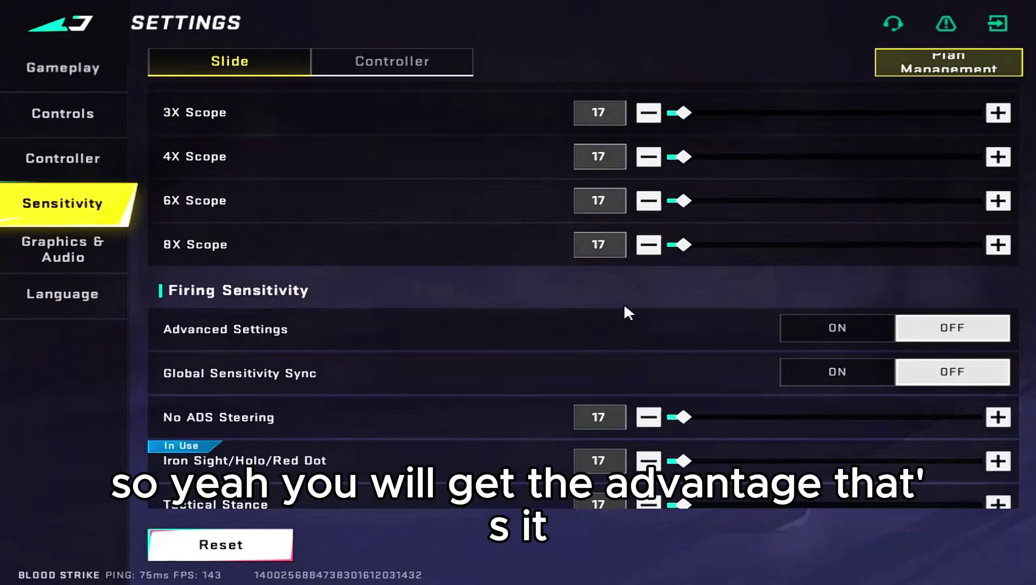
scroll(629, 303, down, 5)
scroll(631, 302, up, 6)
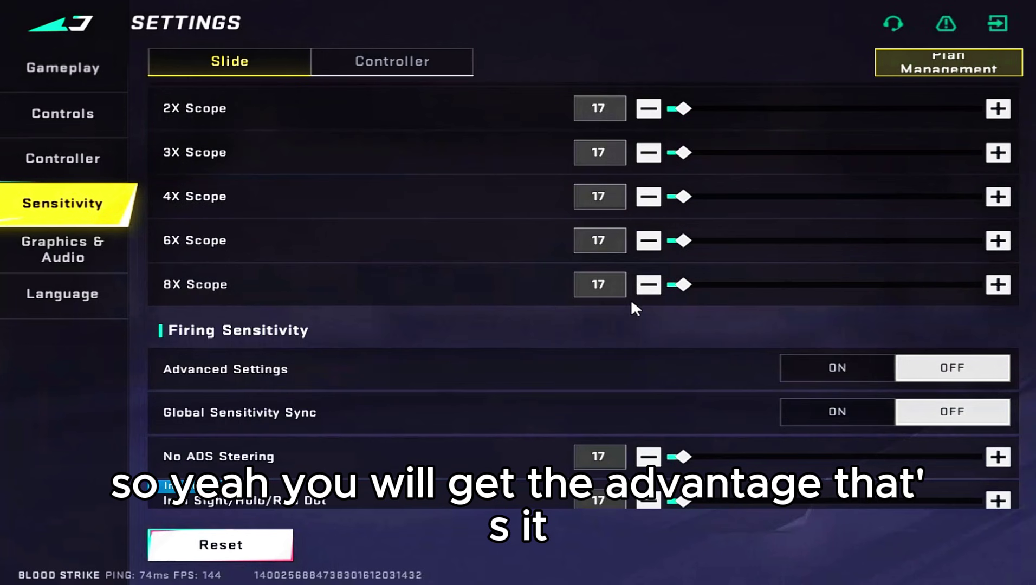
scroll(631, 299, up, 3)
click(76, 28)
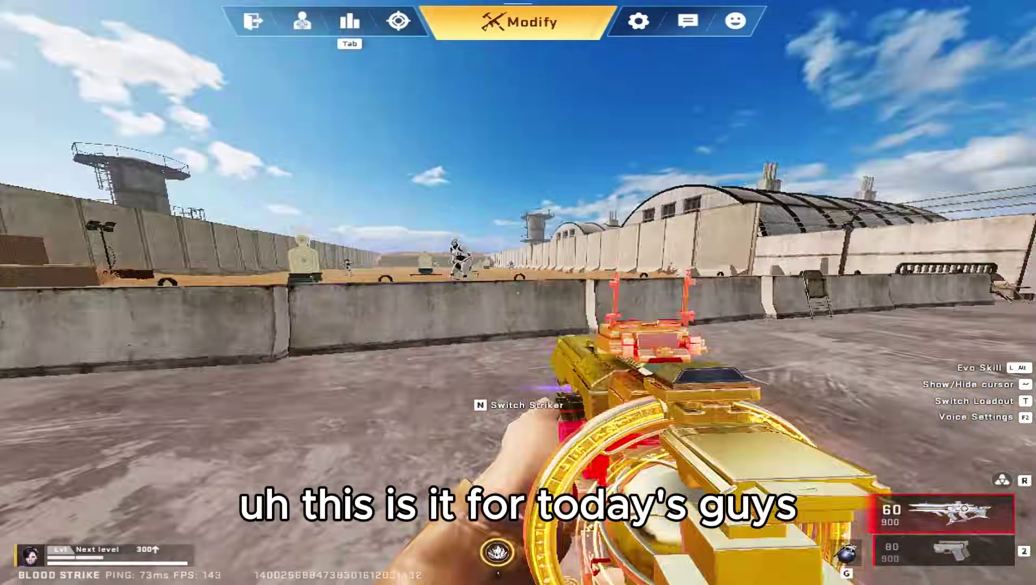
right_click(518, 293)
click(518, 292)
key(r)
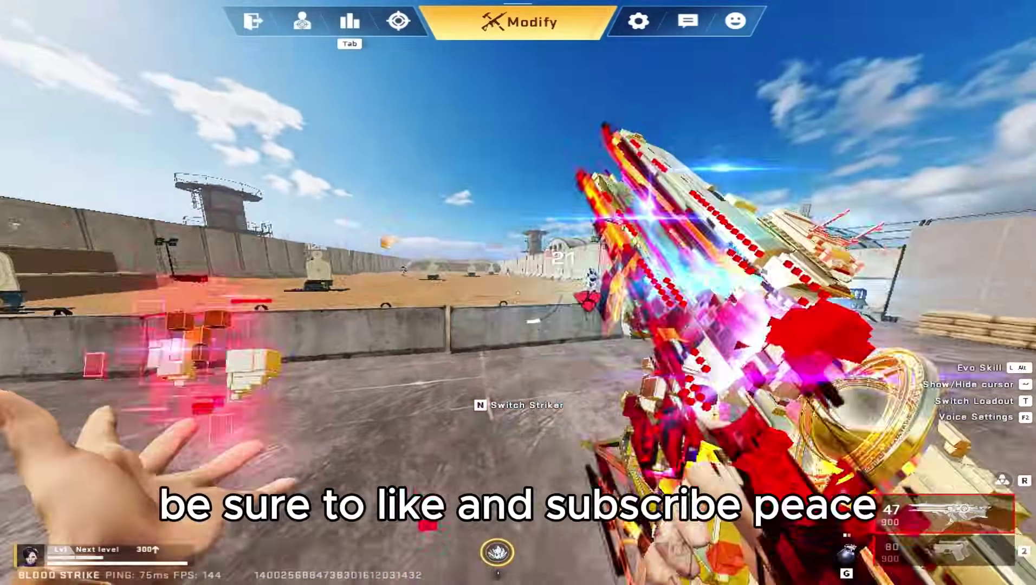
key(r)
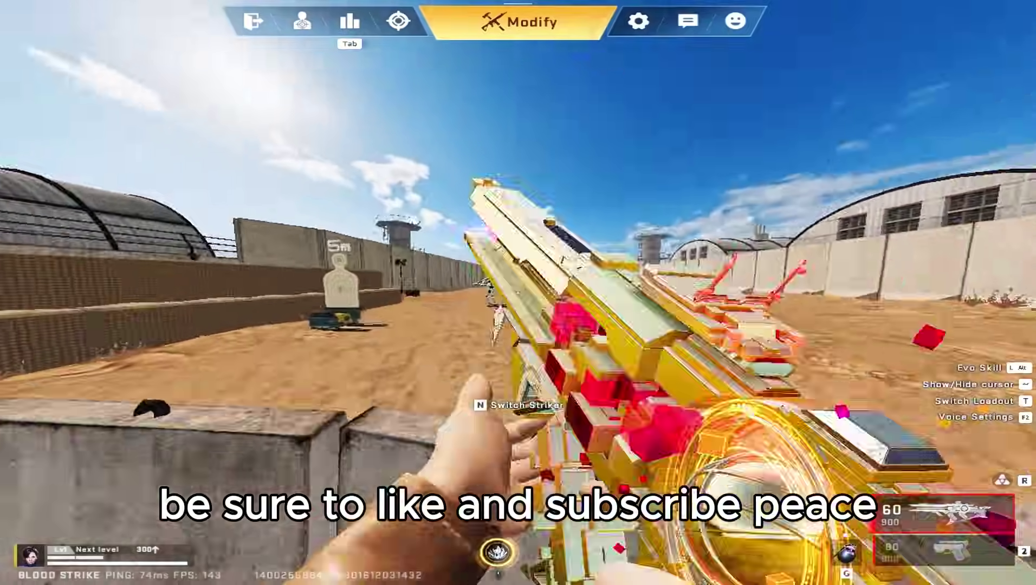